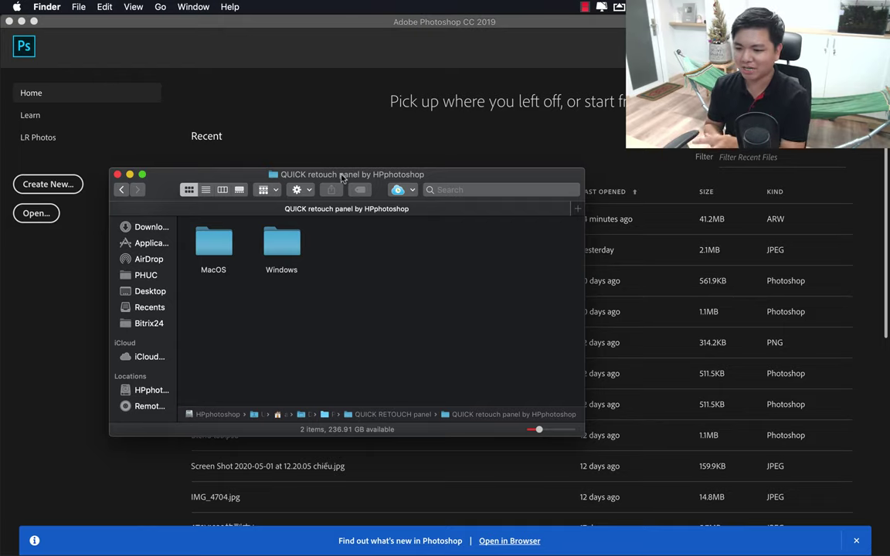
Browse the Quick Retouch download and open its MacOS version folder
double_click(284, 246)
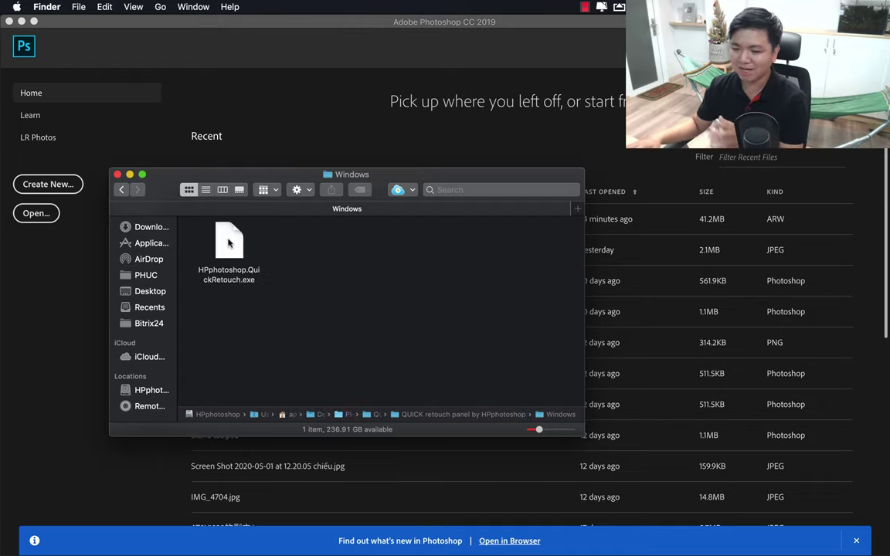
click(120, 190)
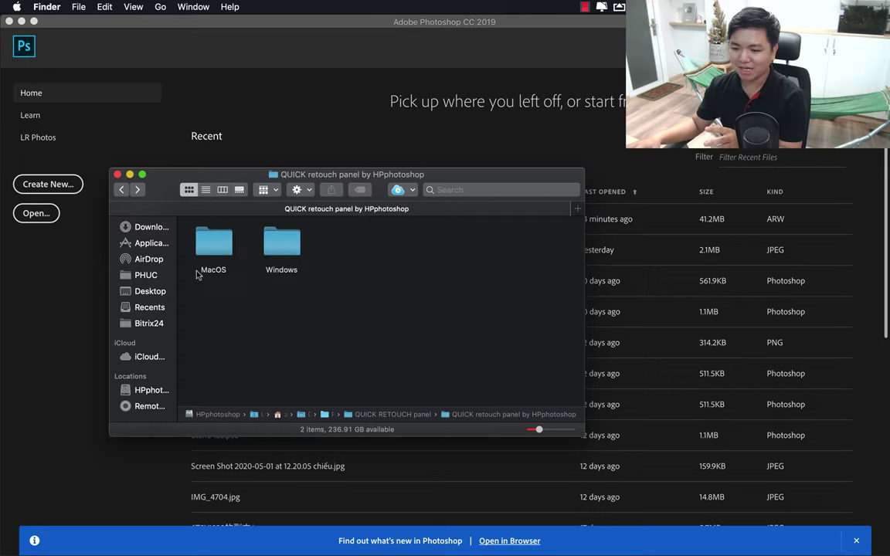
double_click(215, 243)
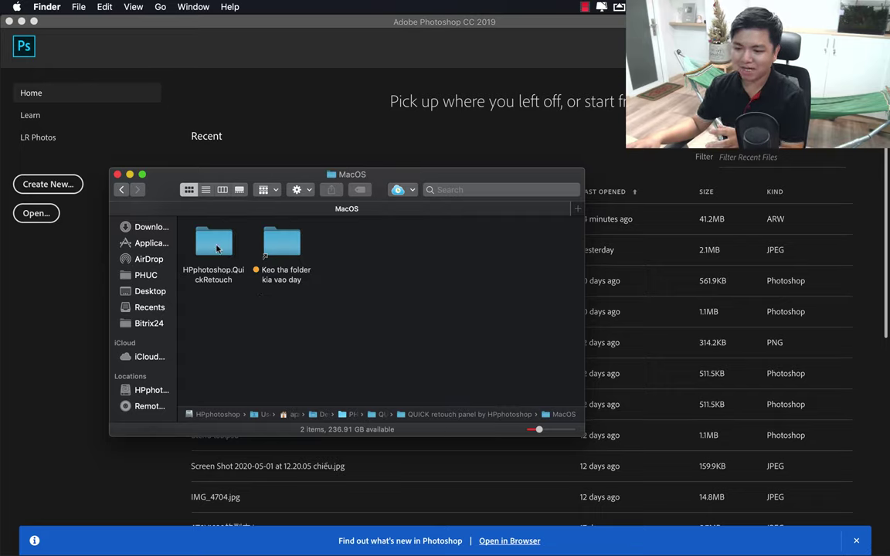
Drag HPphotoshop.QuickRetouch onto the 'Keo tha folder' alias and approve the administrator permission prompt
drag(217, 247, 282, 251)
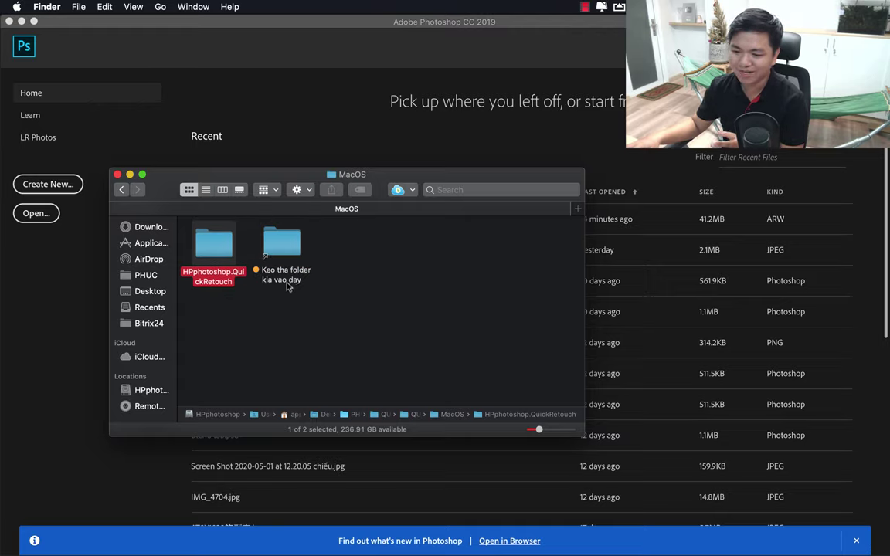
drag(193, 246, 282, 246)
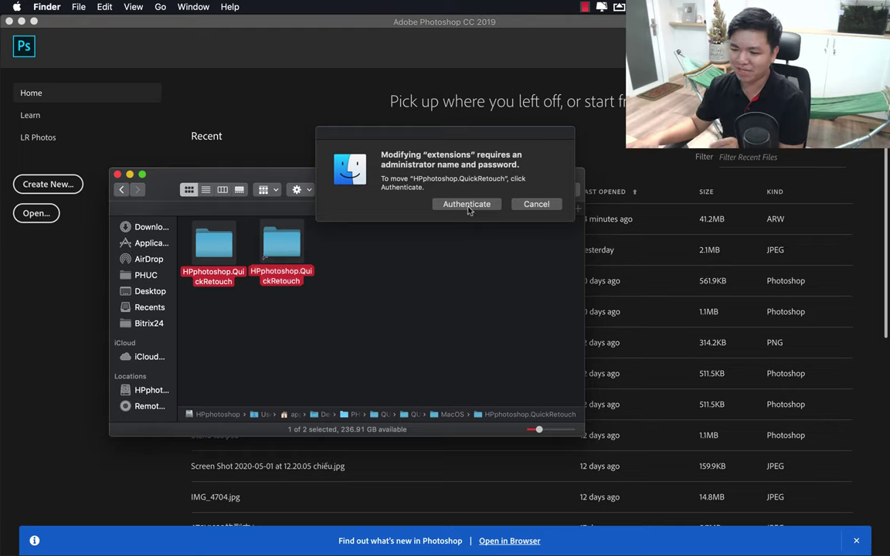
drag(462, 138, 435, 253)
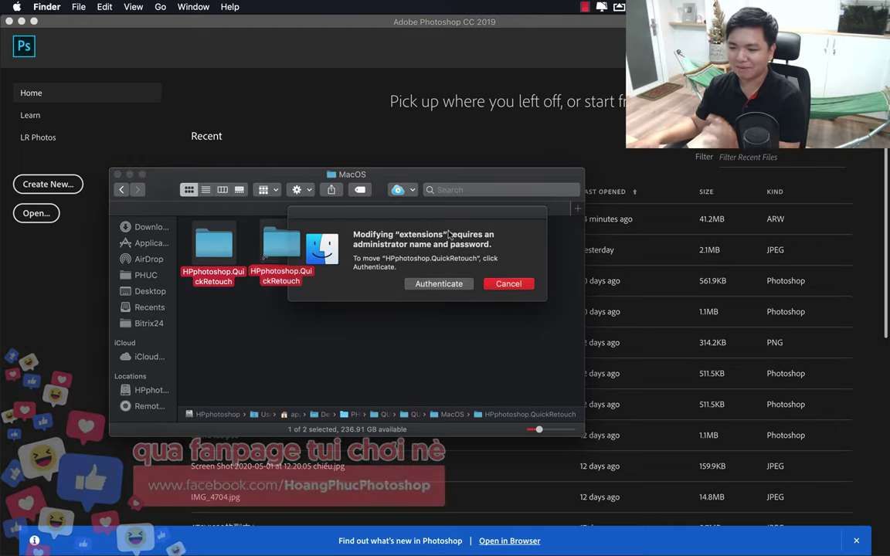
click(508, 284)
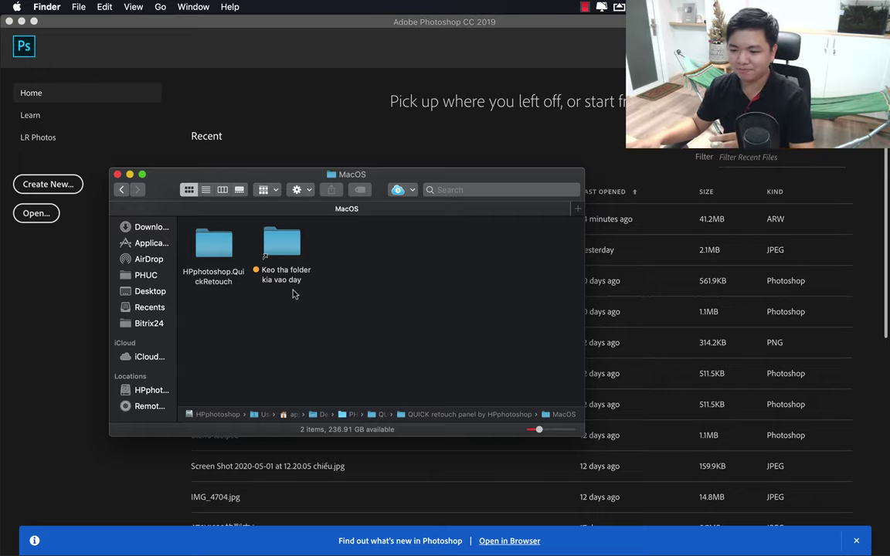
Open the raw photo KKK_2918.NEF in Camera Raw
click(34, 216)
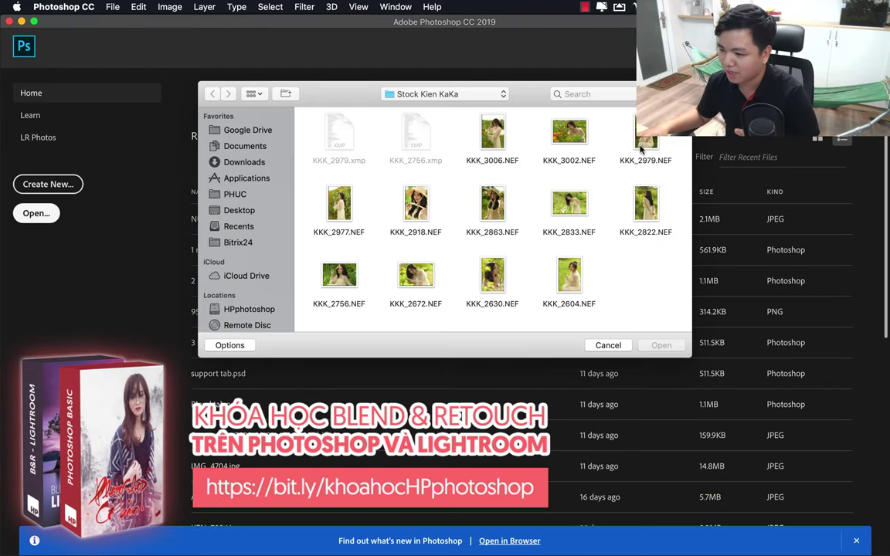
click(418, 217)
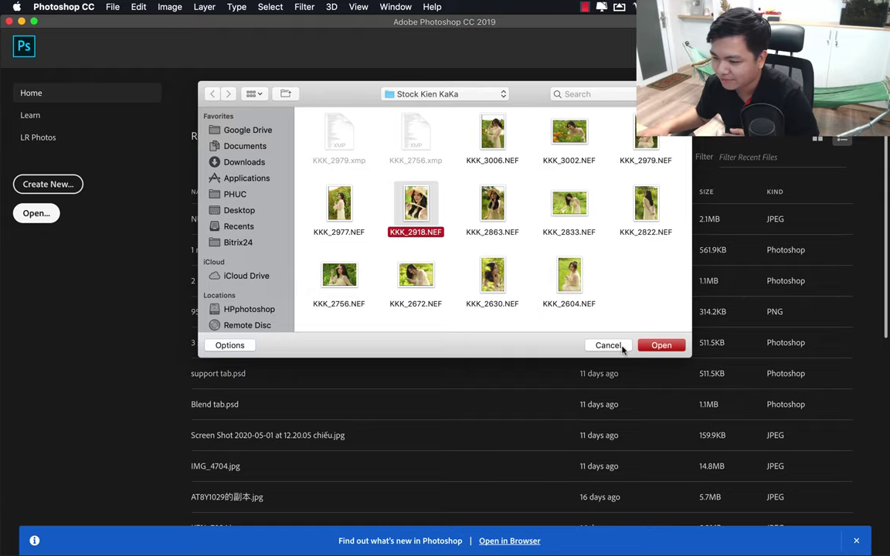
click(649, 347)
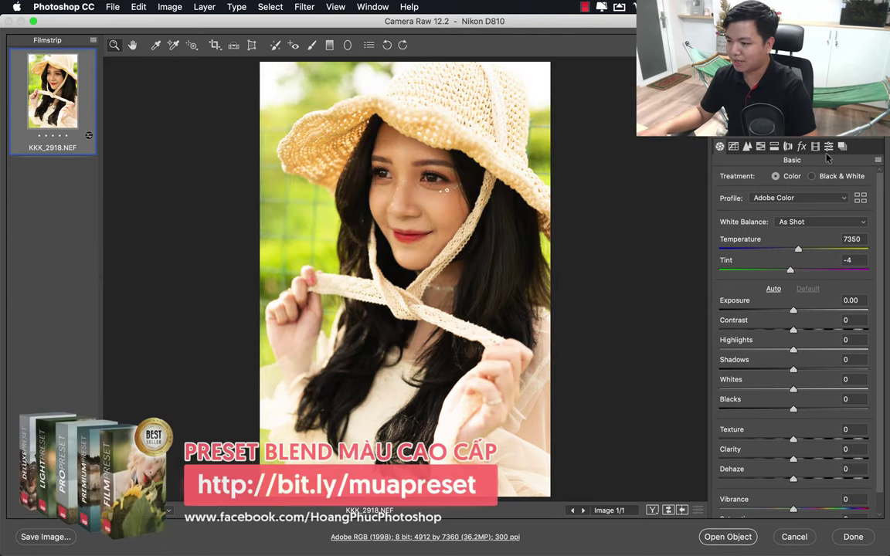
Preview the Deluxe 25 through Deluxe 21 Camera Raw presets on the photo
click(828, 147)
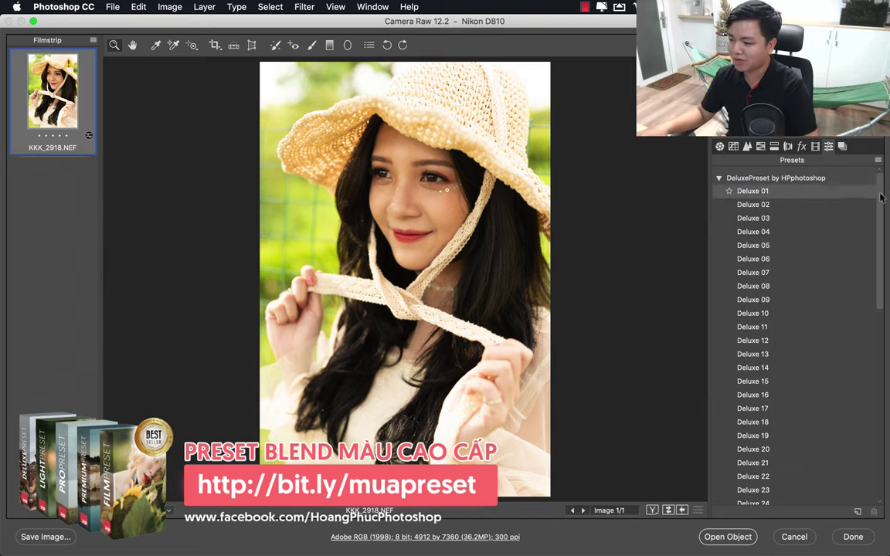
drag(880, 198, 875, 287)
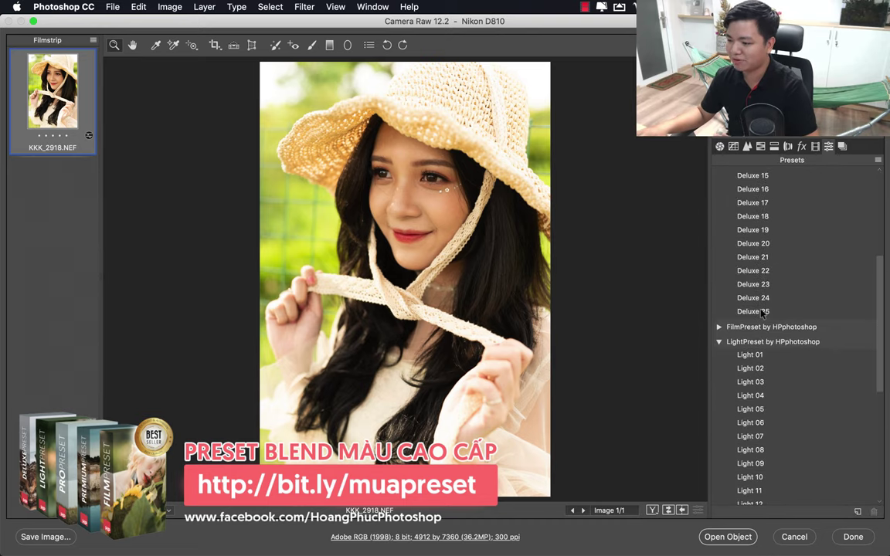
click(754, 311)
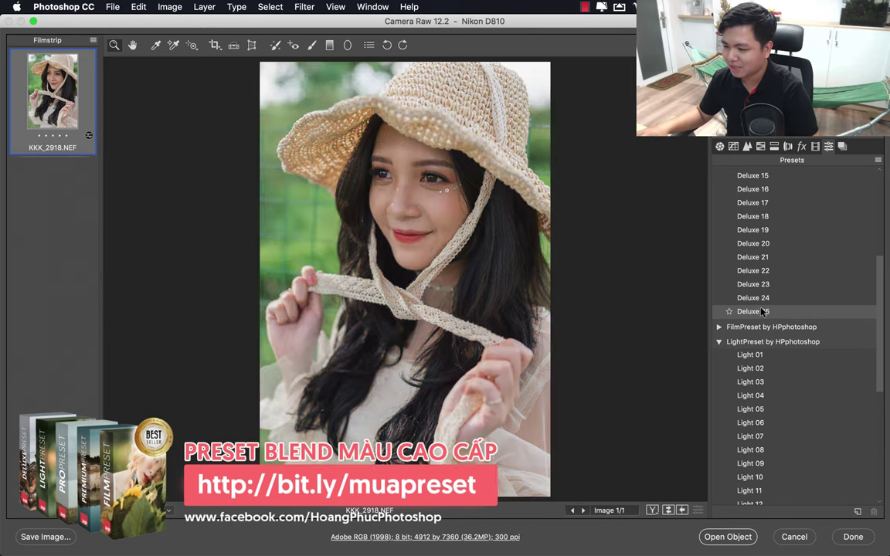
click(754, 298)
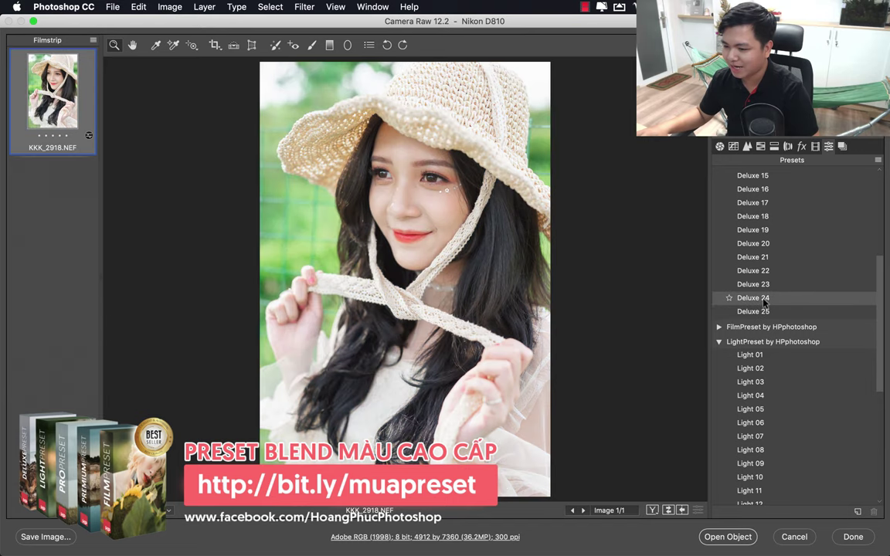
click(765, 285)
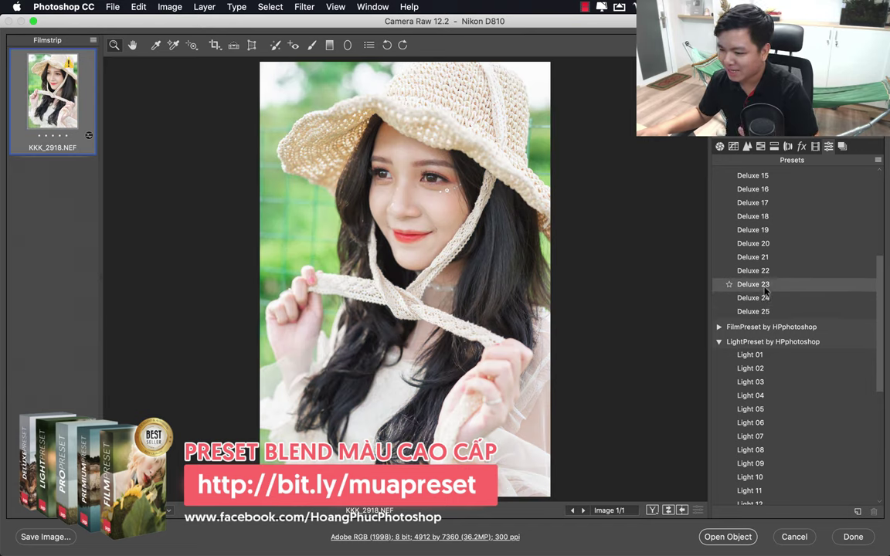
click(766, 272)
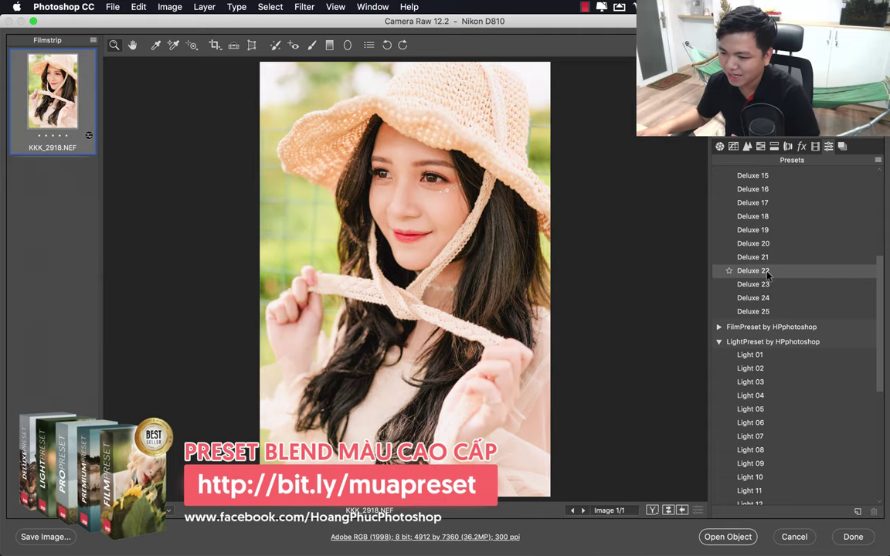
click(768, 258)
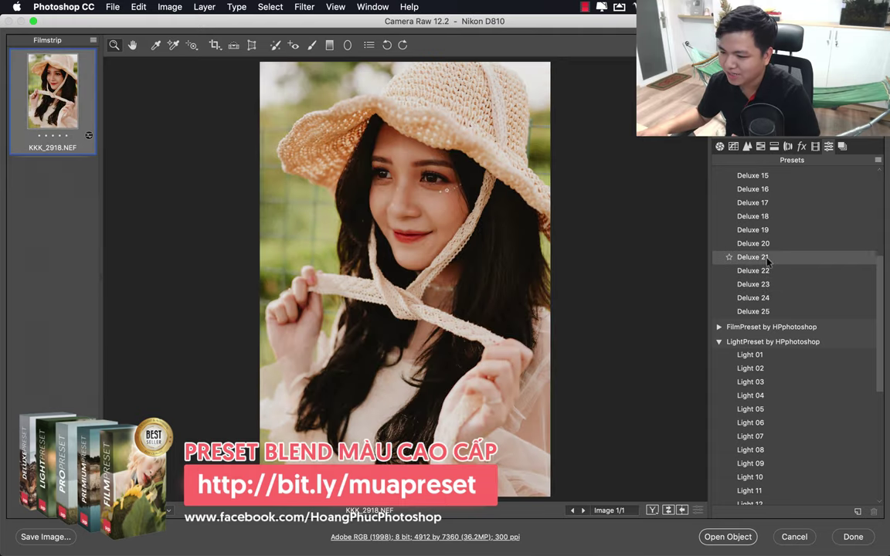
scroll(772, 371, down, 5)
Apply the Light 26 preset after trying Light 27, and open the photo in Photoshop
click(750, 443)
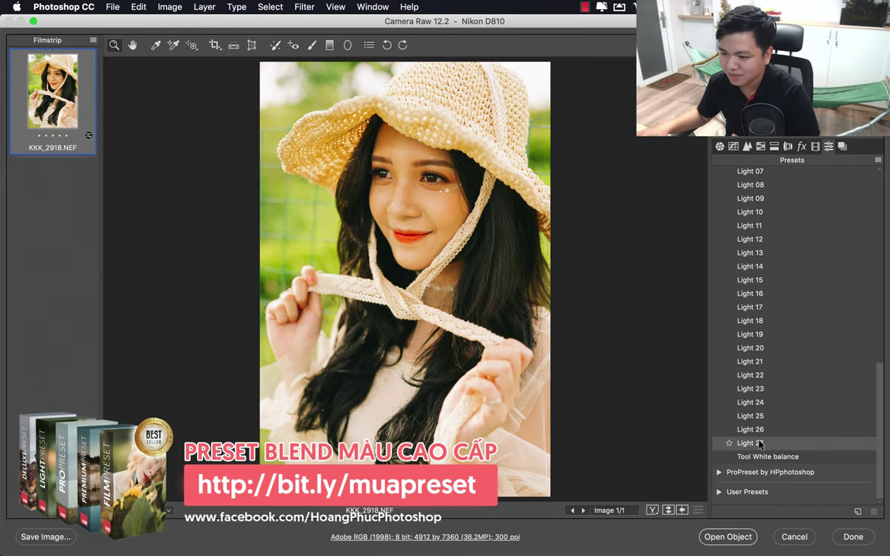
click(750, 430)
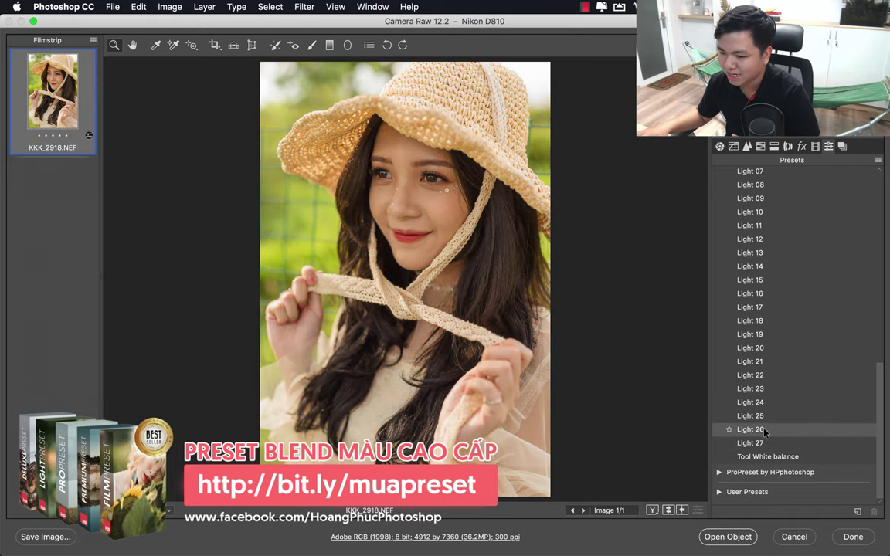
click(763, 431)
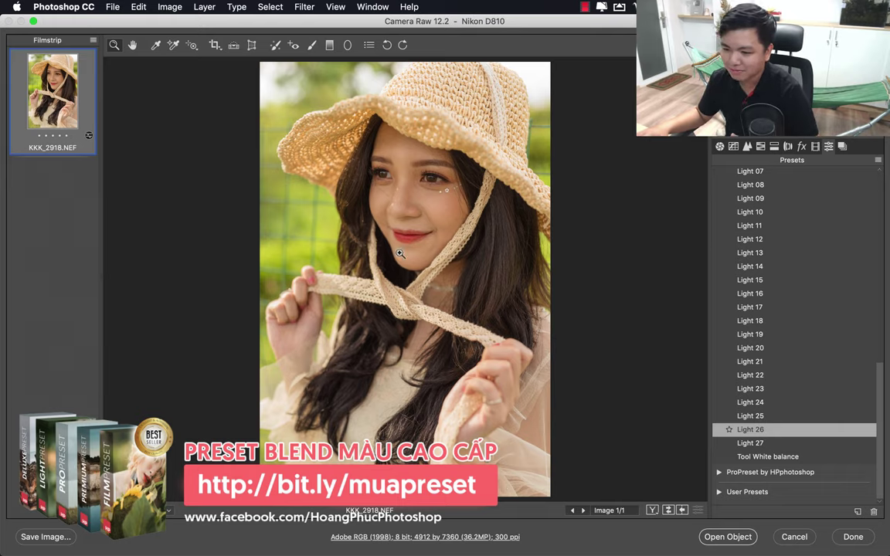
click(726, 536)
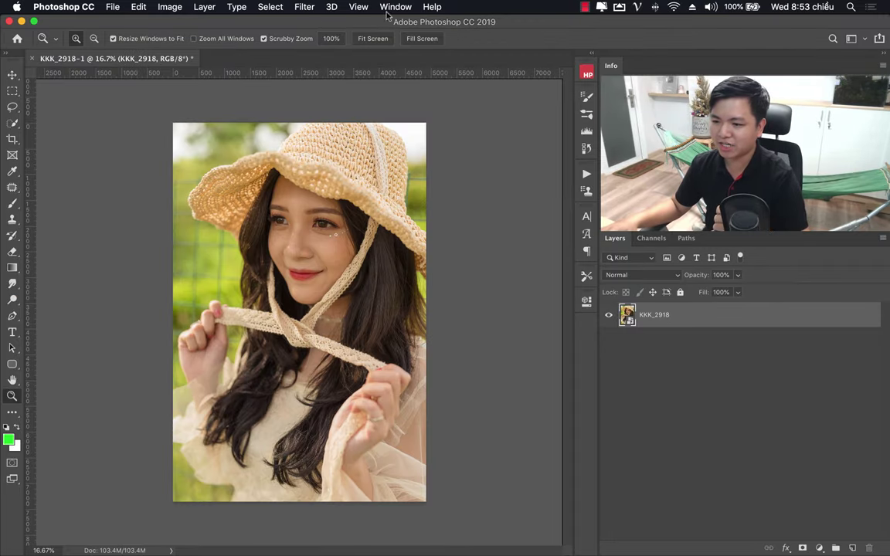
Open the Quick Retouch extension panel and reposition its icon among the panels
click(395, 7)
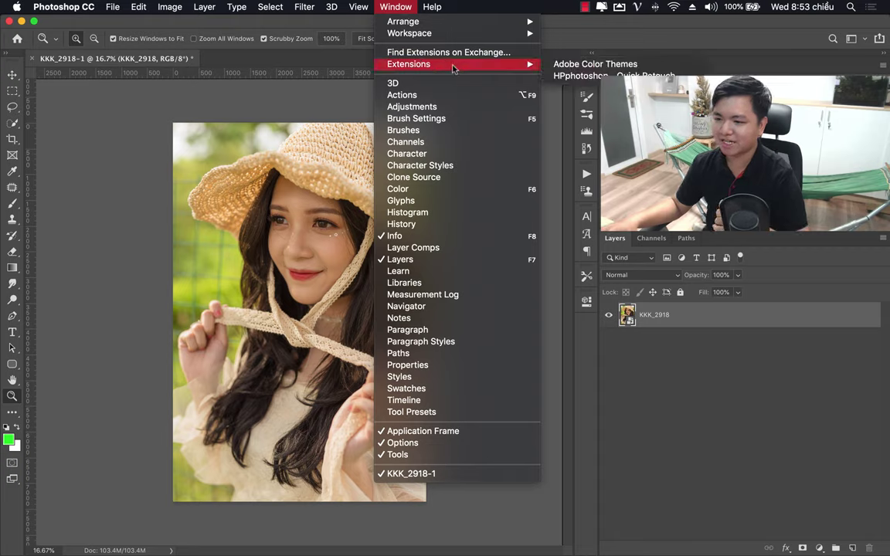
mouse_move(433, 64)
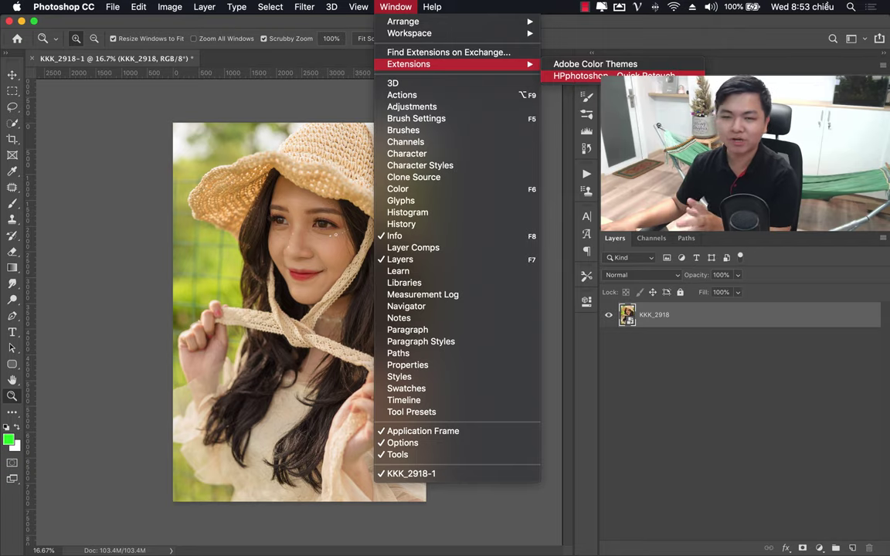
click(595, 75)
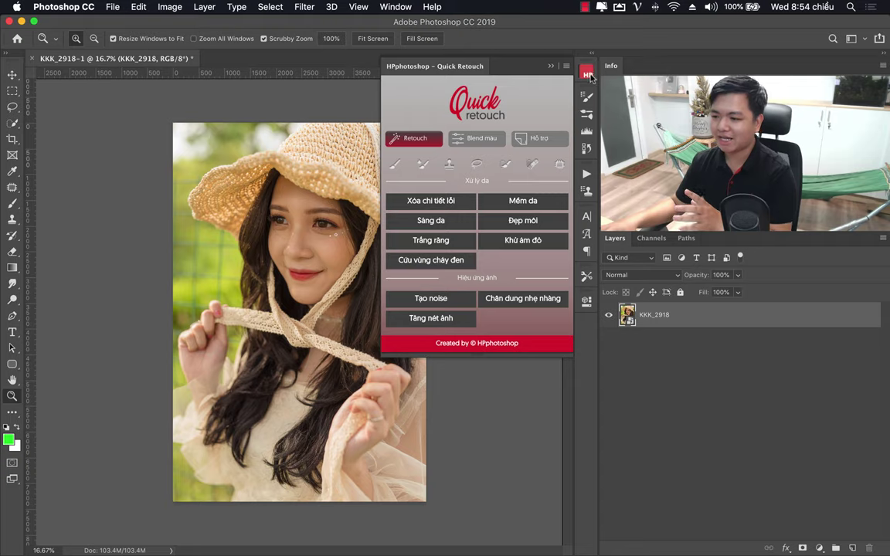
mouse_move(587, 73)
mouse_down()
mouse_move(497, 122)
mouse_move(498, 151)
mouse_move(585, 89)
mouse_move(579, 61)
mouse_up()
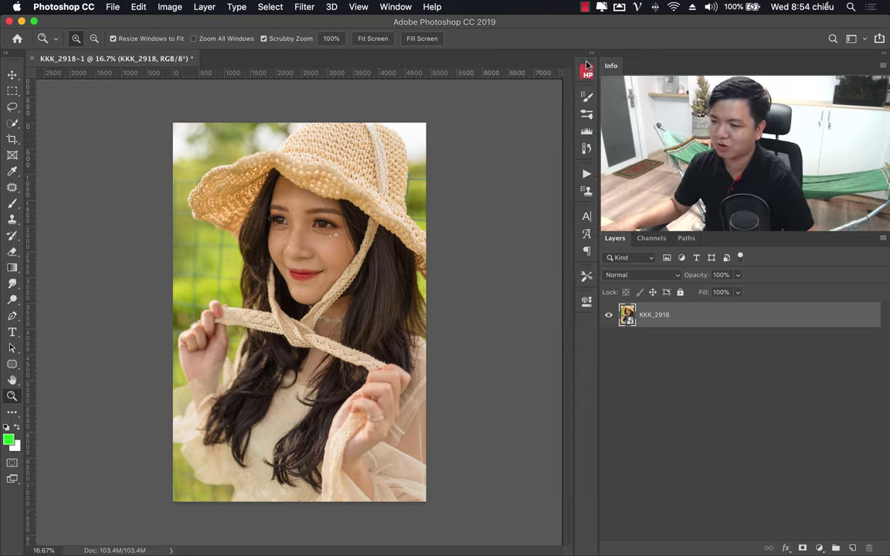
click(587, 74)
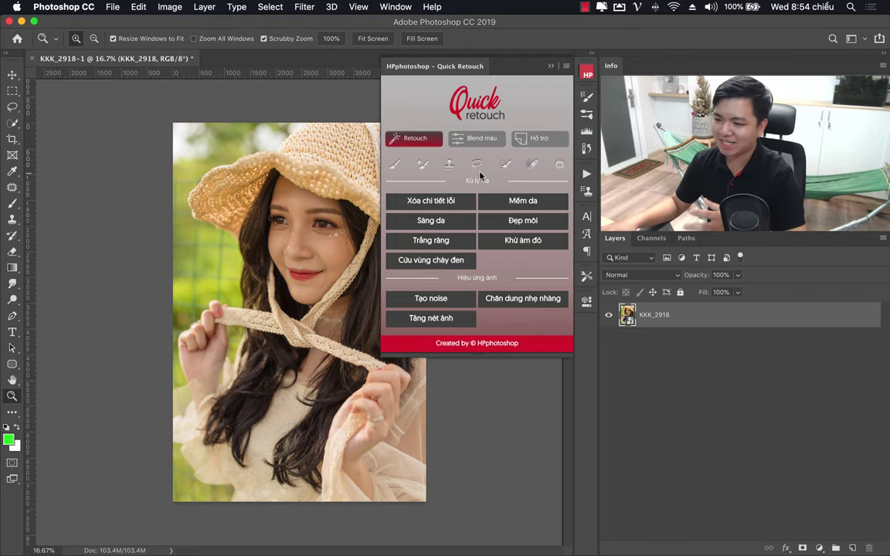
Toggle between the Blend màu and Retouch tabs, ending on Retouch, and zoom into the face
click(477, 143)
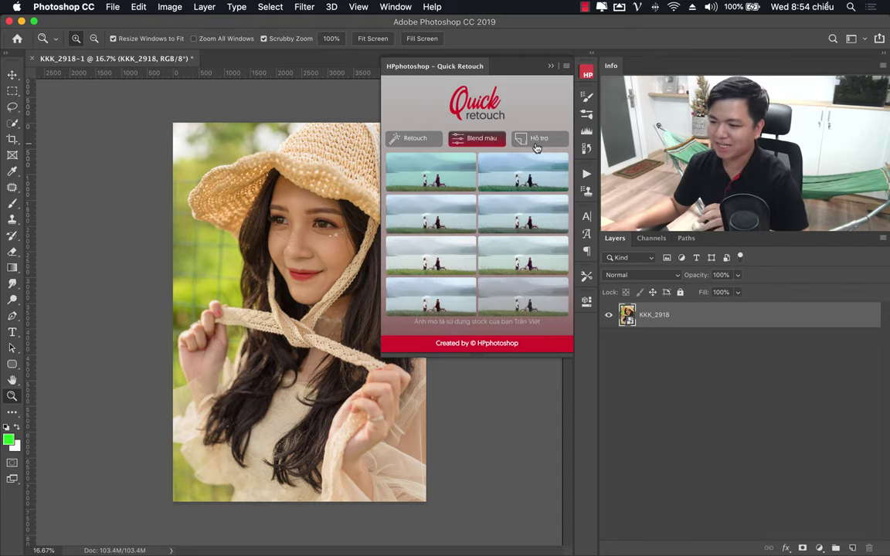
click(425, 142)
click(470, 142)
click(438, 142)
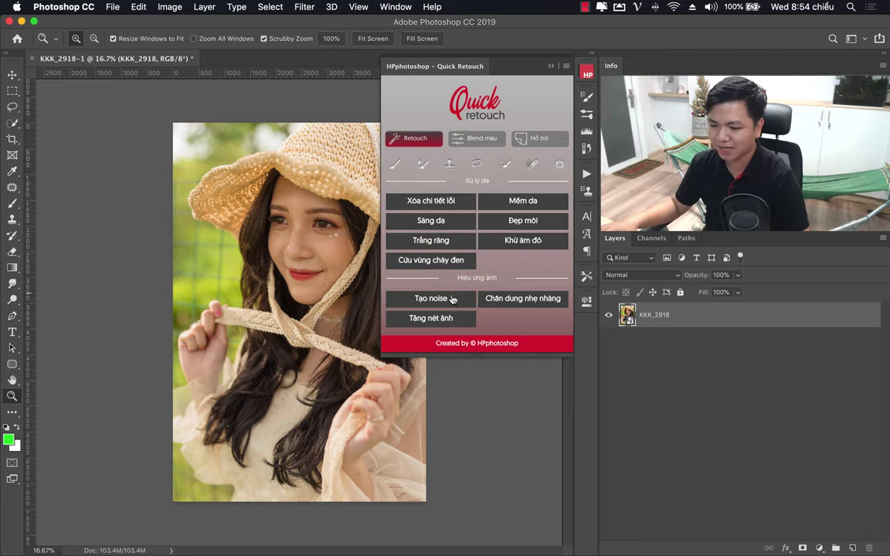
click(481, 144)
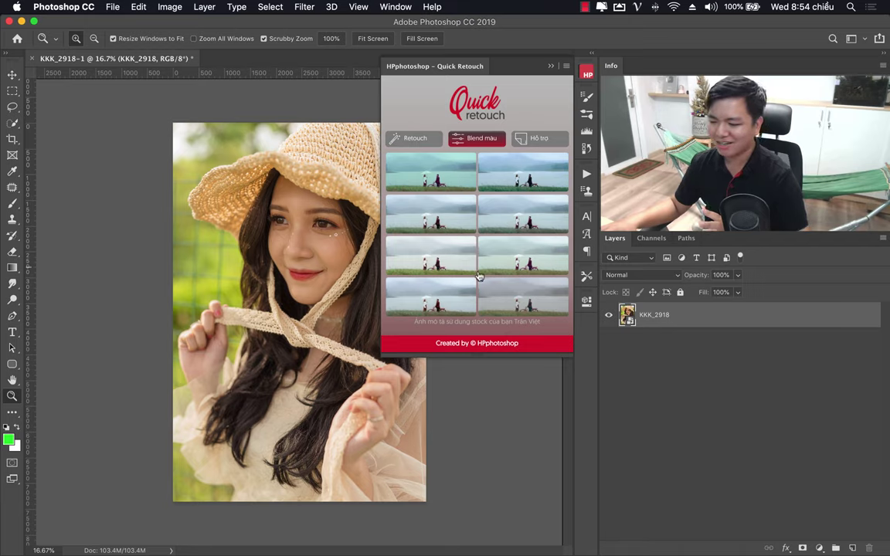
click(409, 139)
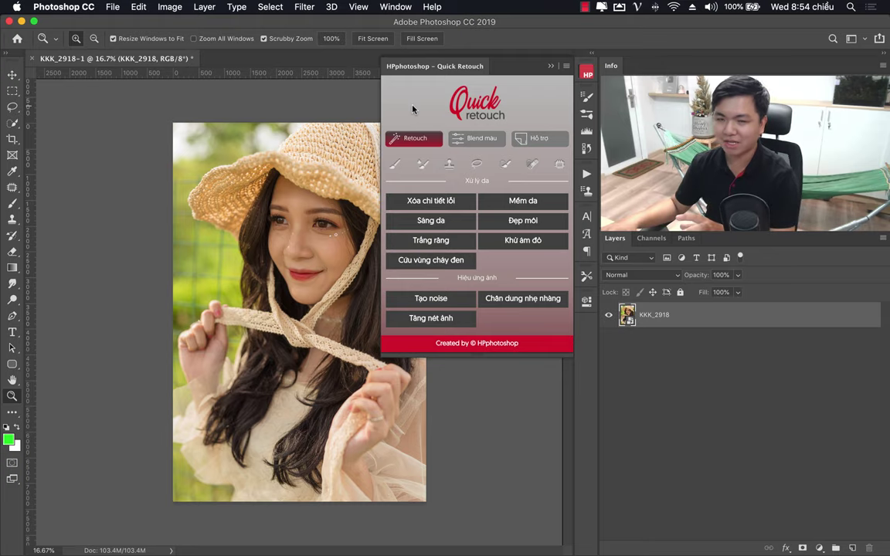
click(477, 138)
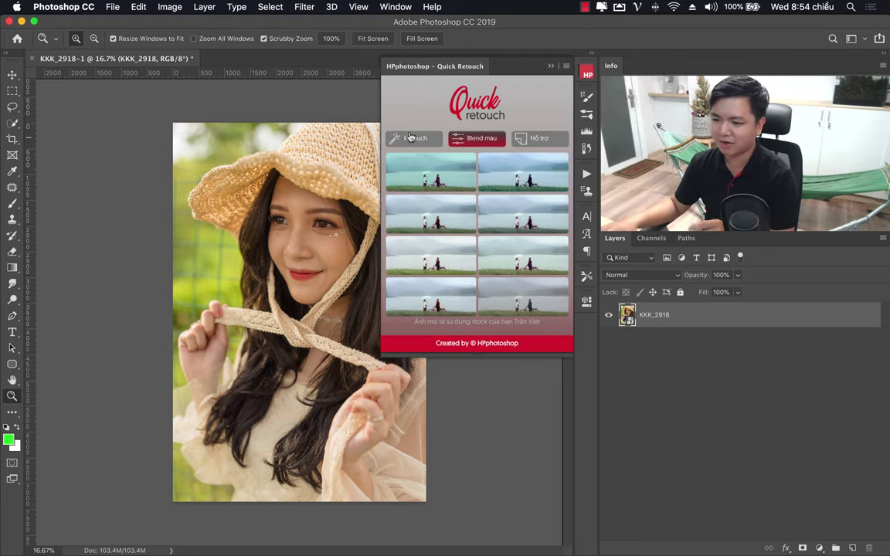
click(420, 137)
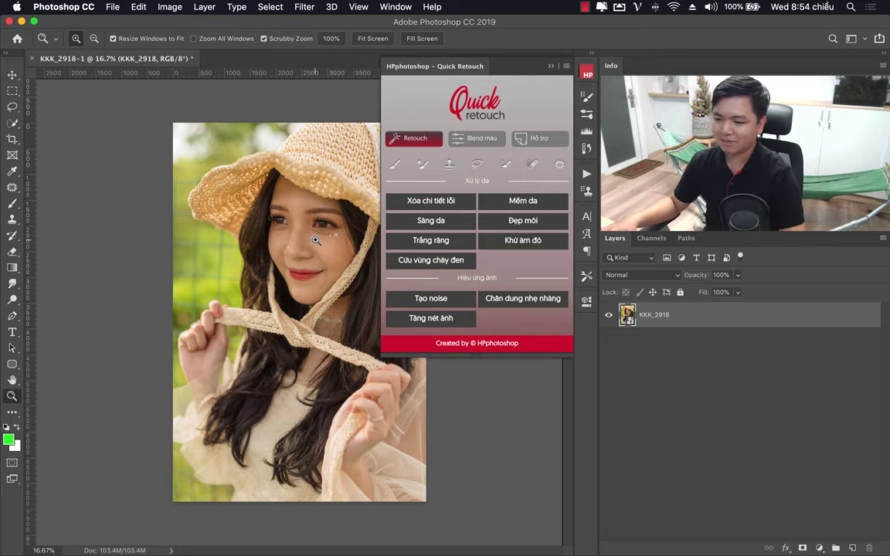
mouse_move(291, 202)
mouse_down()
mouse_move(405, 219)
mouse_move(332, 229)
mouse_up()
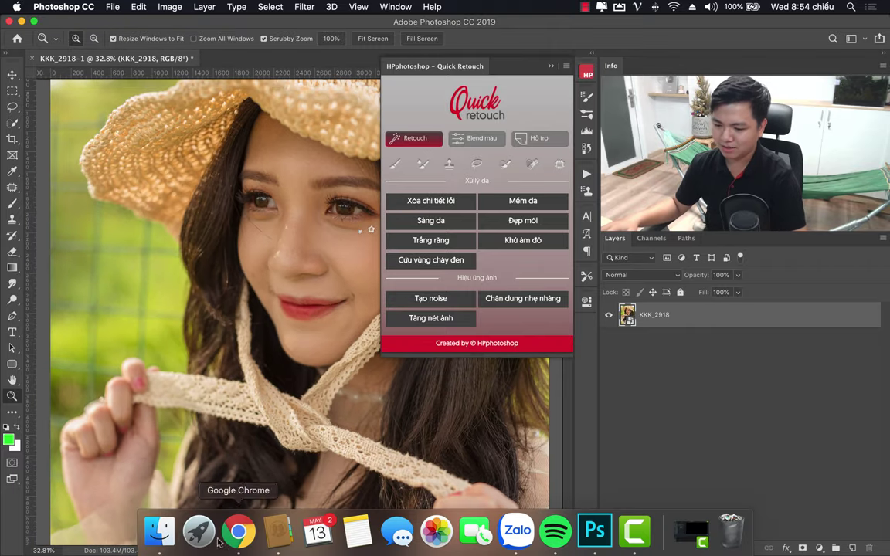
In Finder, open the stock suu tam folder inside PHUC
click(157, 531)
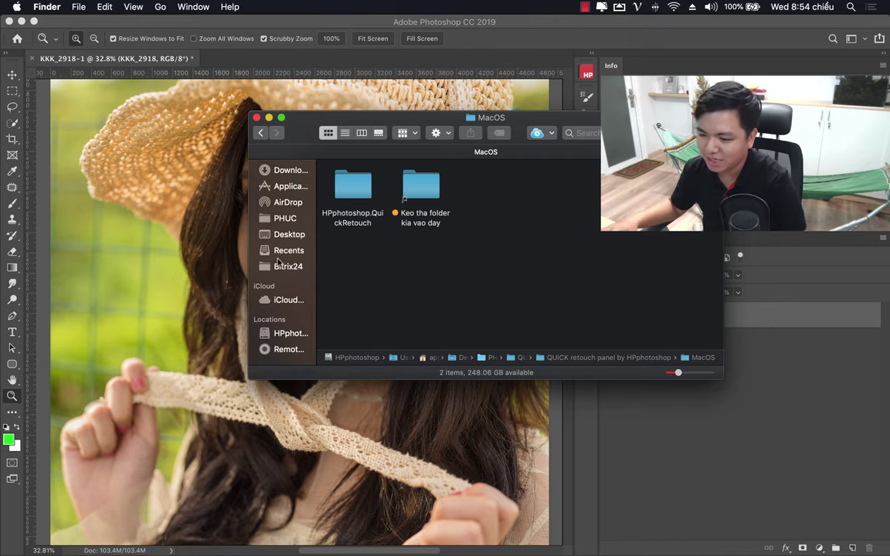
click(255, 218)
scroll(442, 257, up, 3)
scroll(457, 258, up, 2)
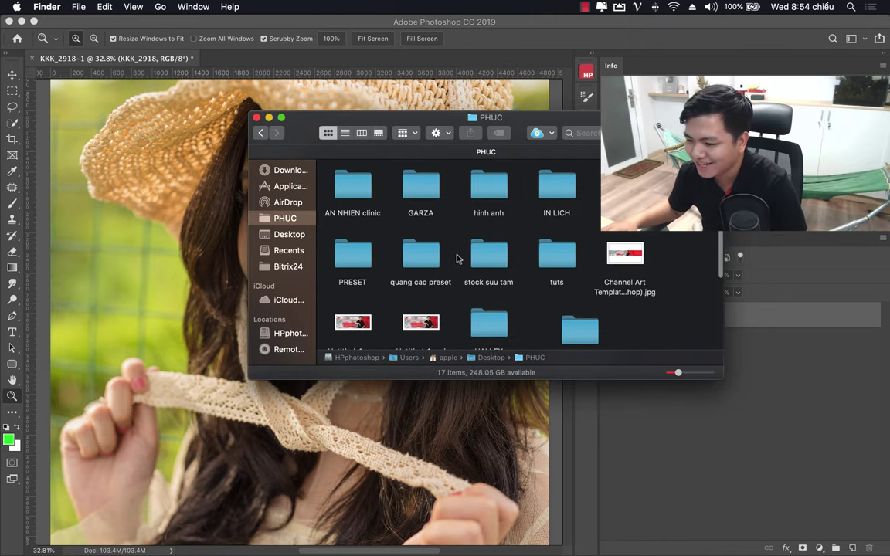
click(485, 257)
double_click(485, 257)
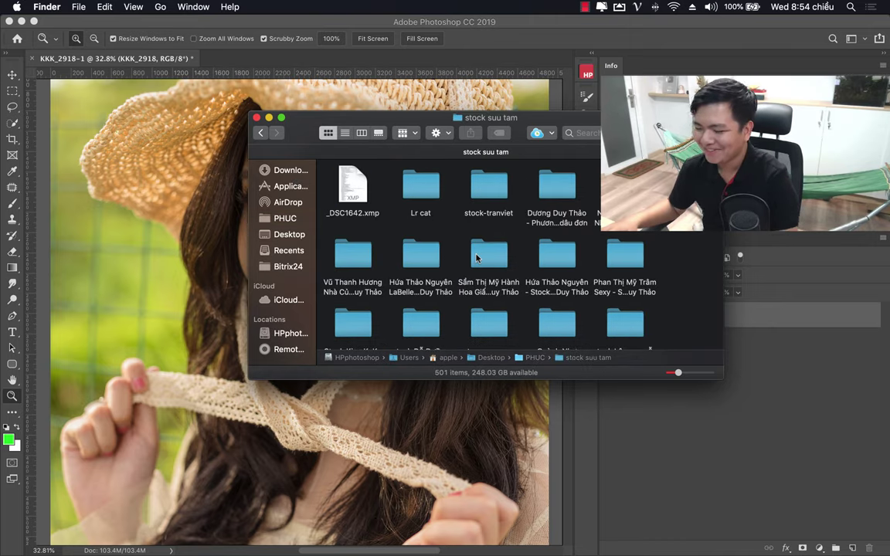
Drag the raw file _DSC1642.ARW onto Photoshop to open it in Camera Raw
scroll(509, 264, down, 2)
scroll(463, 262, down, 2)
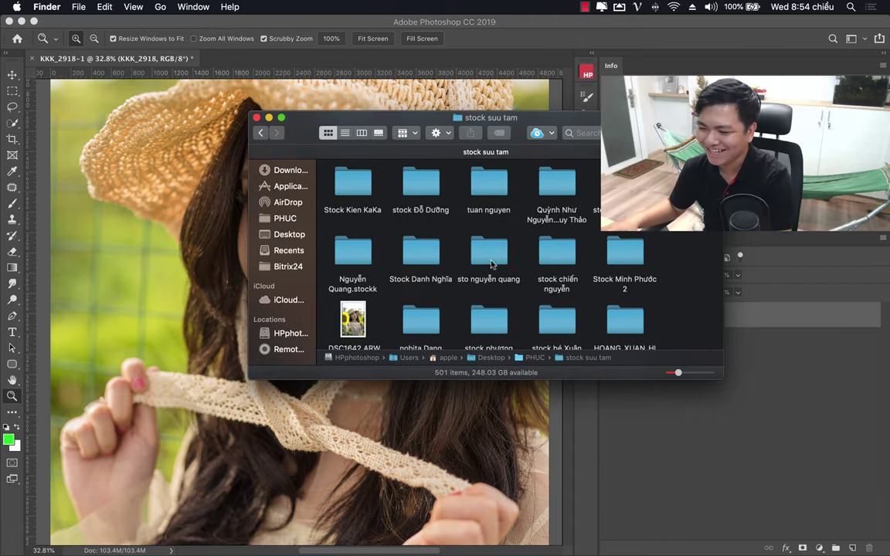
scroll(386, 263, down, 2)
right_click(356, 242)
mouse_move(386, 260)
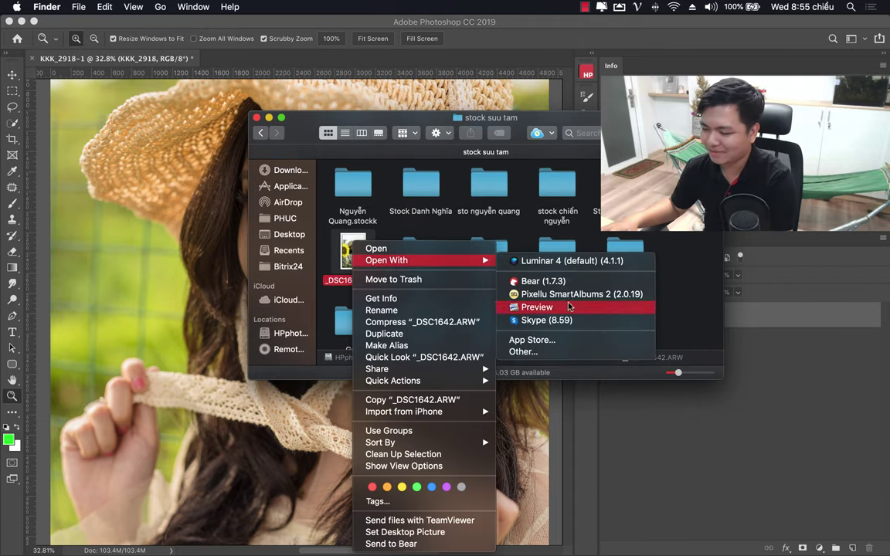
key(Escape)
drag(353, 251, 475, 56)
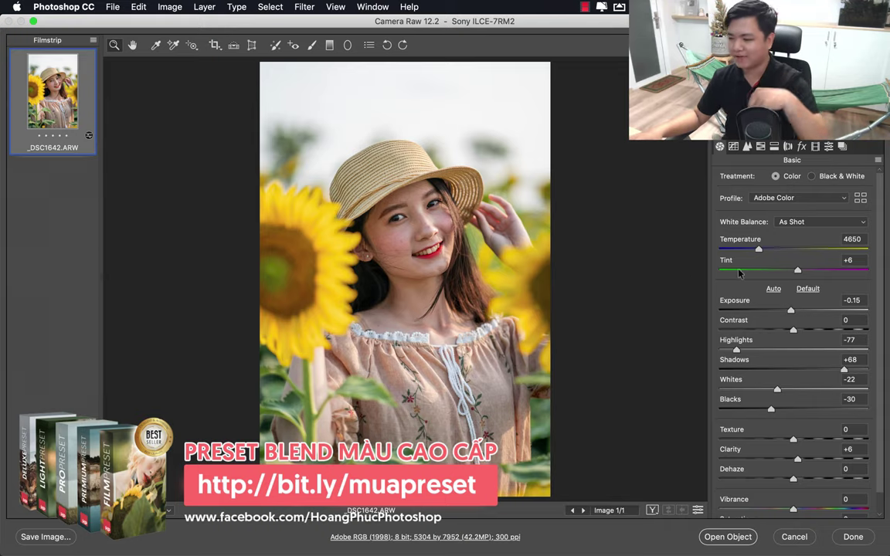
Apply the LightPreset Light 25 look after trying Light 27 and 26, and open the image
click(828, 146)
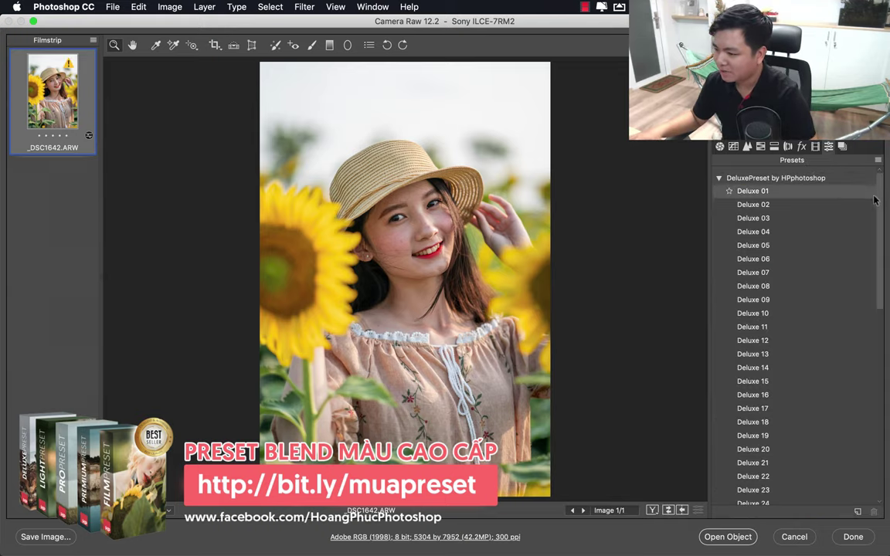
click(775, 178)
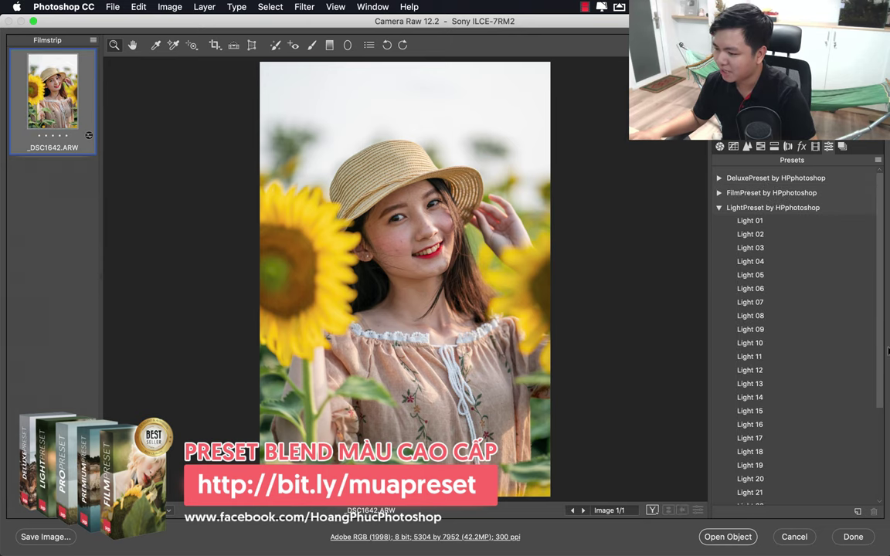
scroll(888, 351, down, 5)
click(758, 443)
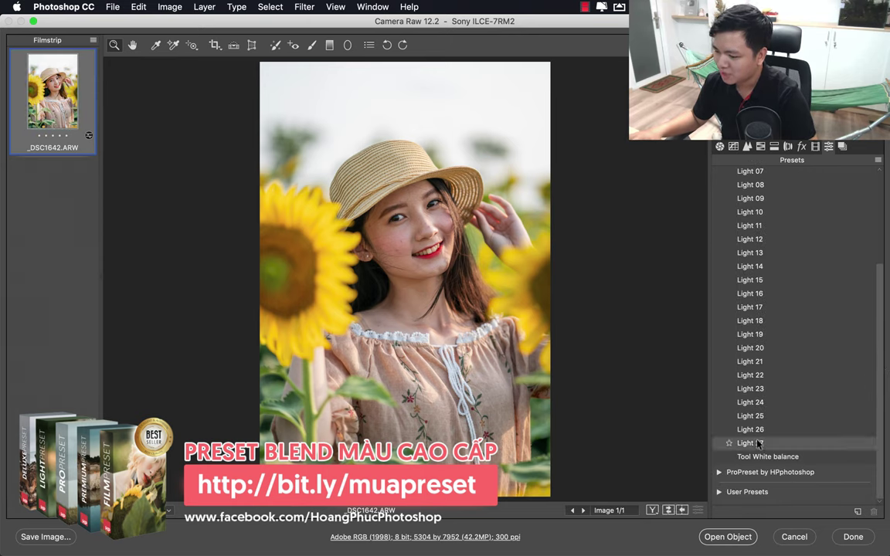
click(759, 431)
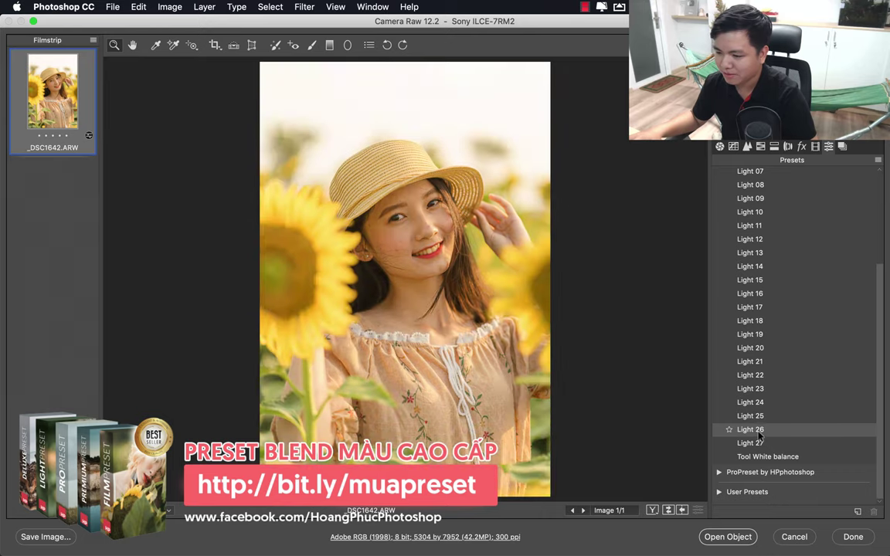
click(761, 417)
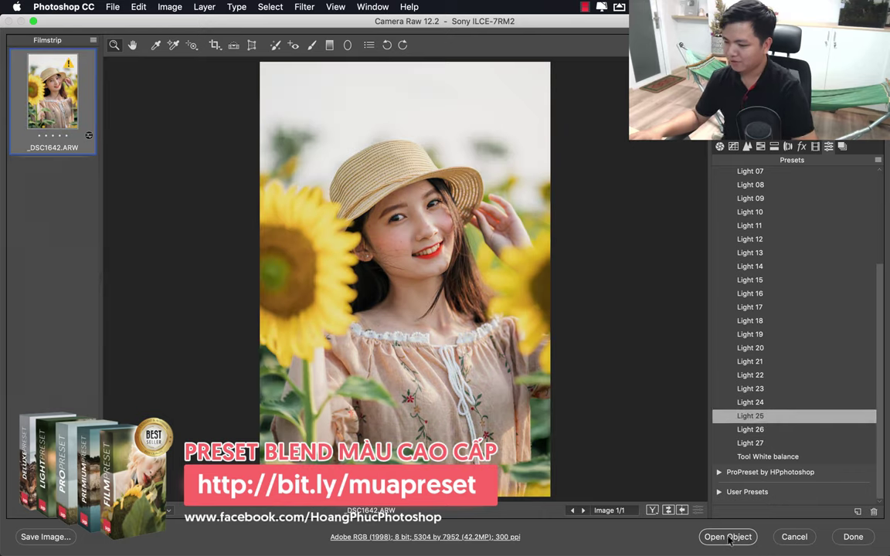
click(386, 536)
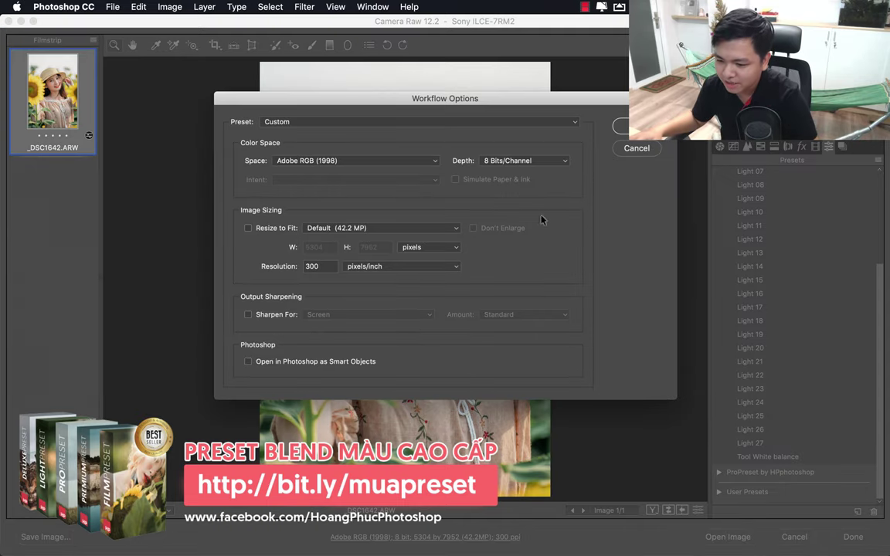
click(620, 126)
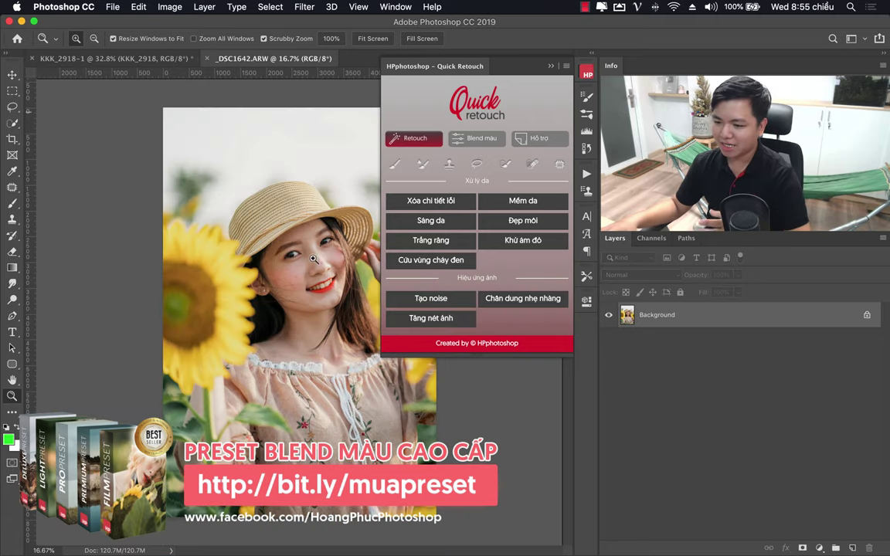
Zoom around the face to frame the whole hat and face
mouse_move(312, 258)
mouse_down()
mouse_move(378, 270)
mouse_move(324, 254)
mouse_up()
drag(224, 298, 219, 298)
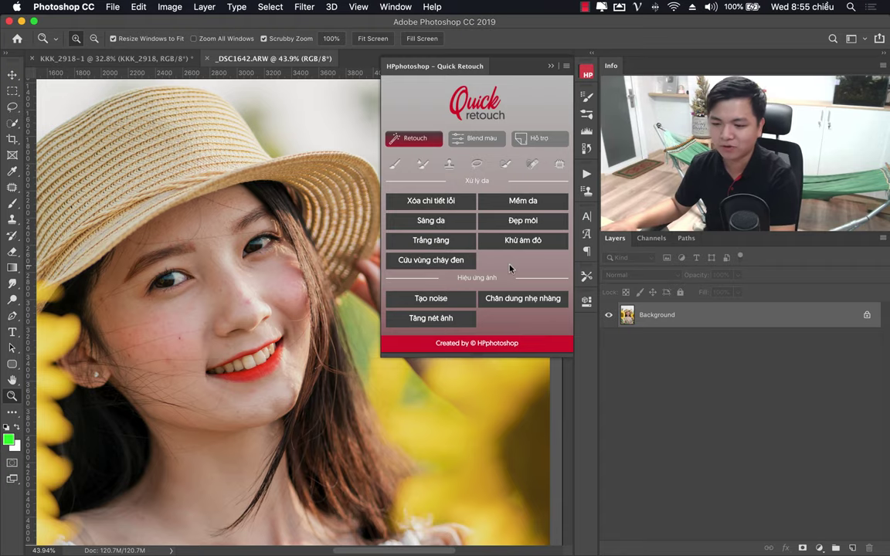
scroll(238, 248, left, 3)
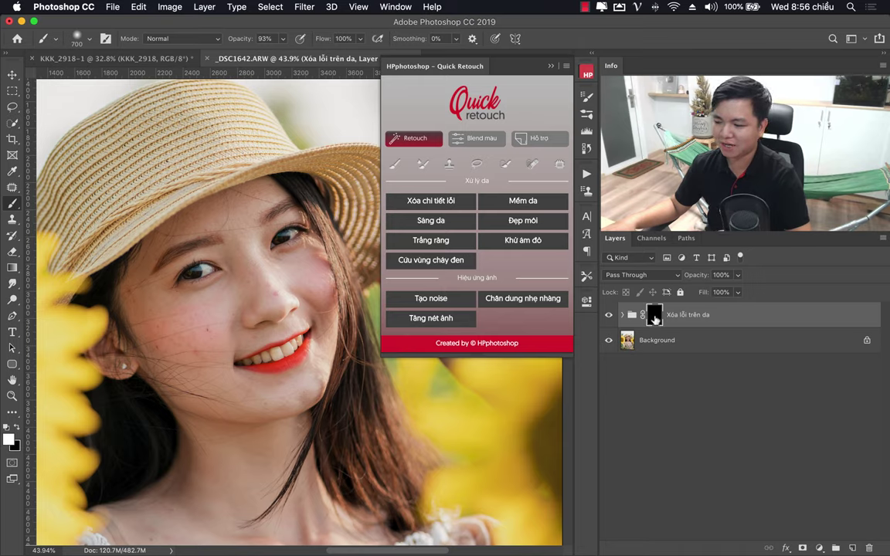
Set up the brush with white as the painting colour and adjust its size
right_click(19, 209)
click(61, 202)
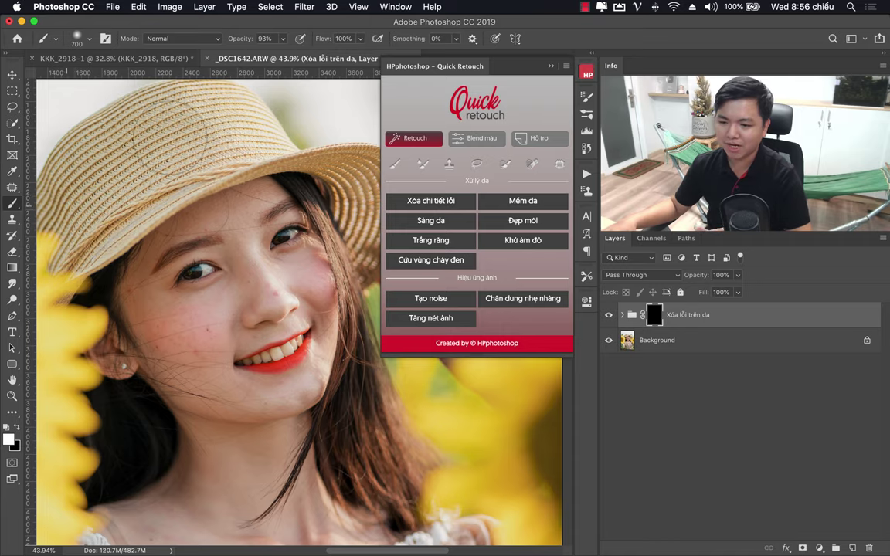
click(87, 40)
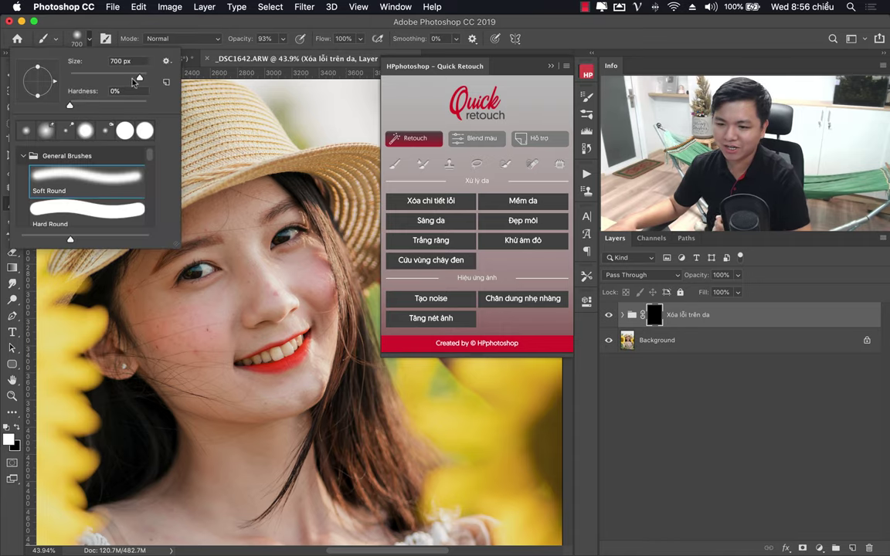
key(Escape)
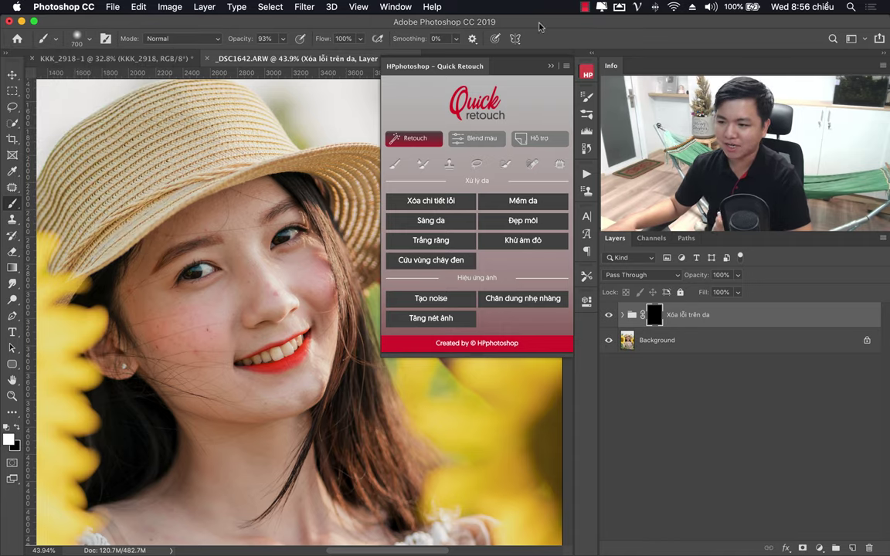
click(11, 439)
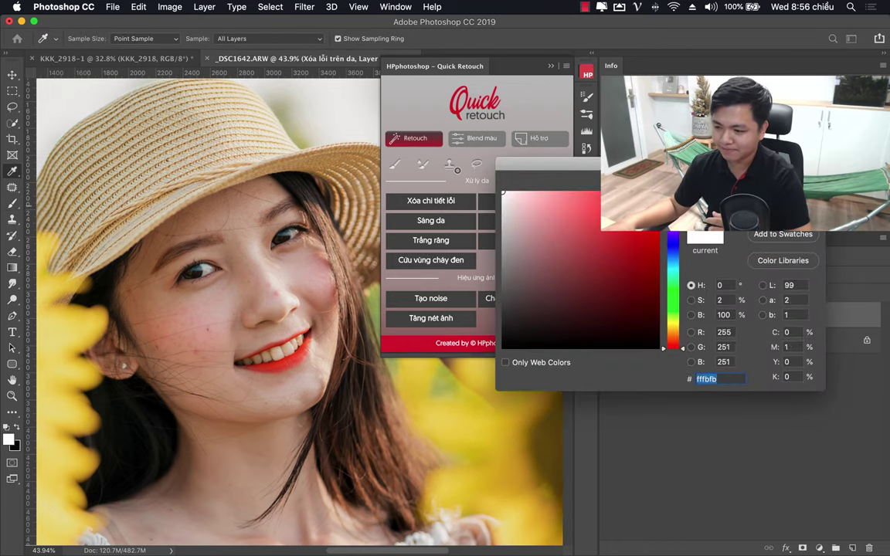
key(Return)
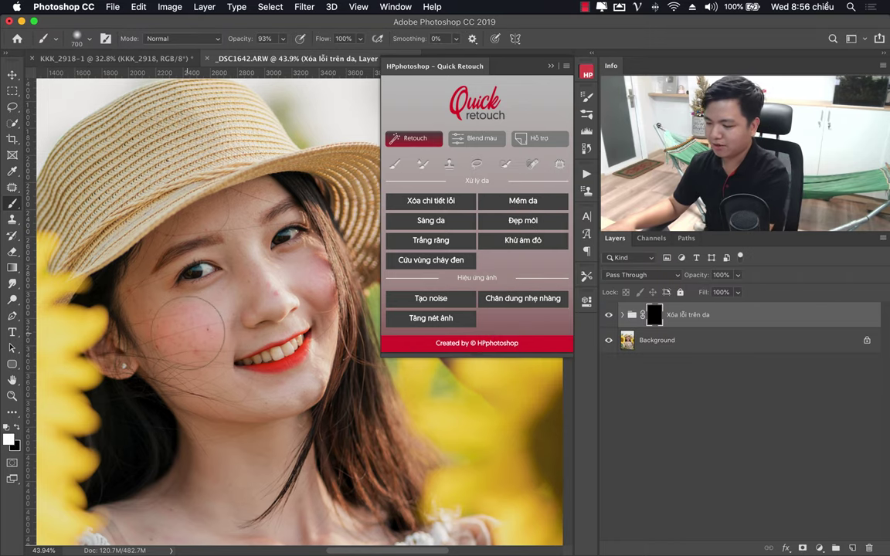
key(bracketleft)
key(bracketleft)
key(bracketleft)
key(XF86AudioMute)
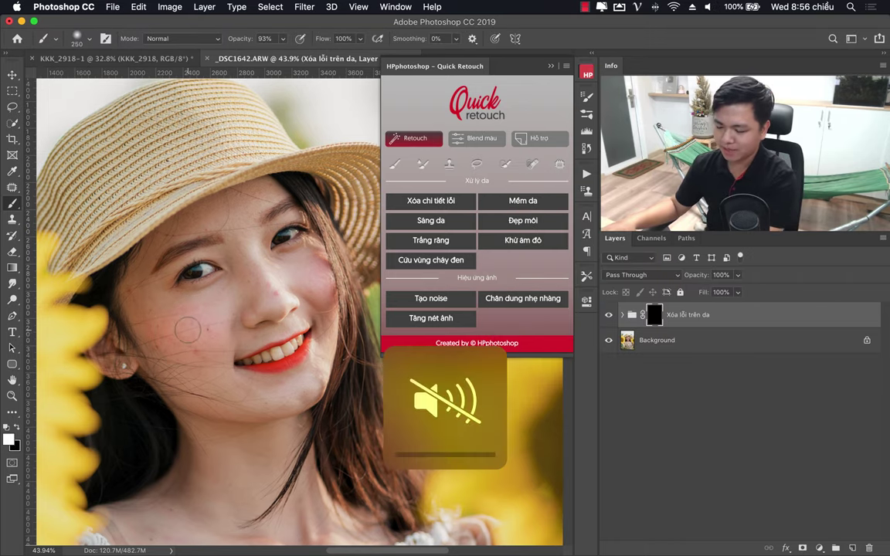
key(bracketright)
key(bracketright)
key(bracketright)
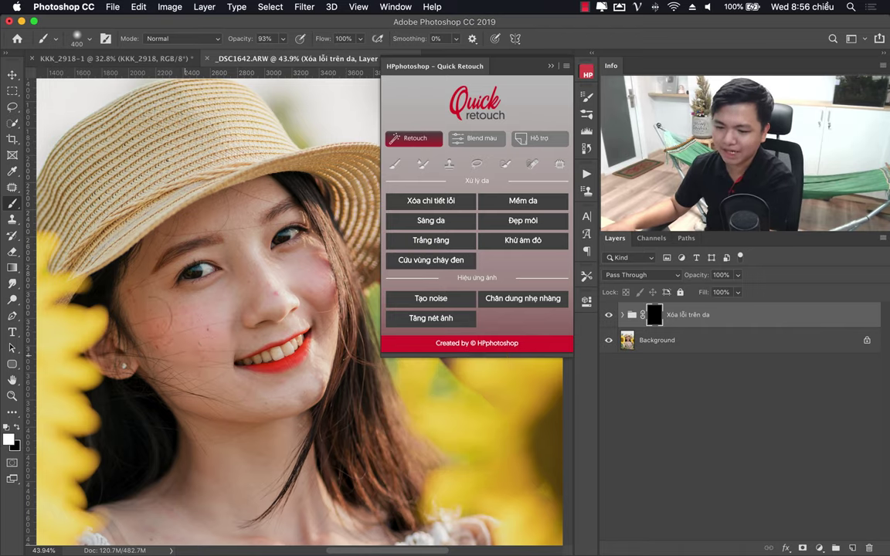
Paint the mask over the cheek blemishes and zoom in to inspect the skin
mouse_move(199, 347)
mouse_down()
mouse_move(241, 353)
mouse_move(274, 344)
mouse_move(249, 354)
mouse_move(213, 312)
mouse_up()
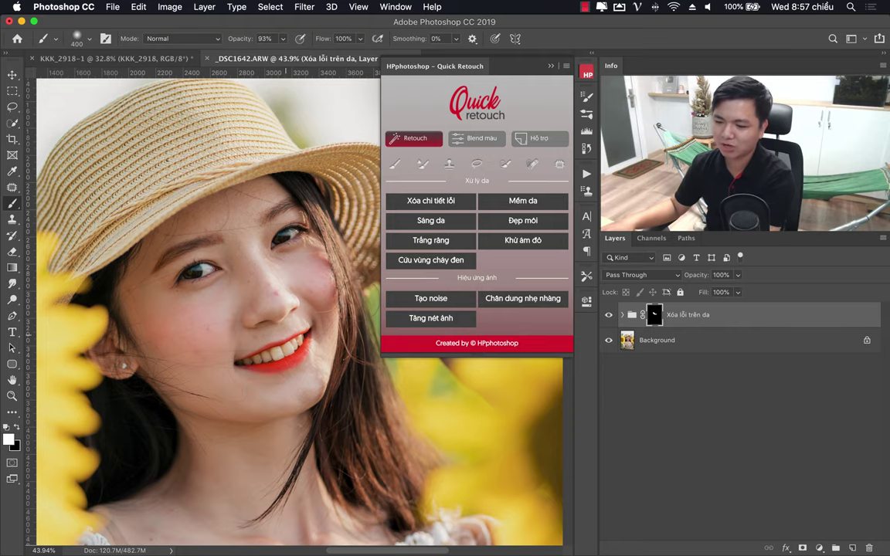
key(z)
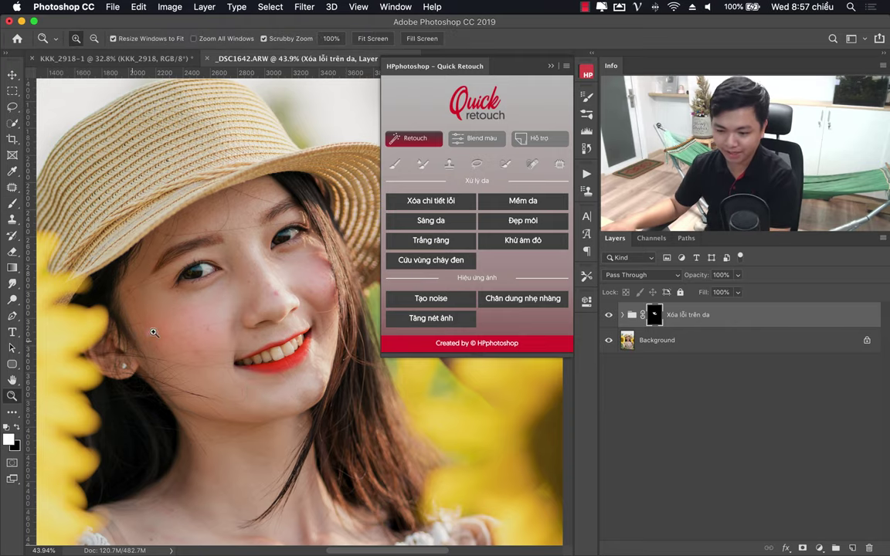
mouse_move(154, 332)
mouse_down()
mouse_move(239, 322)
mouse_move(230, 327)
mouse_move(240, 347)
mouse_up()
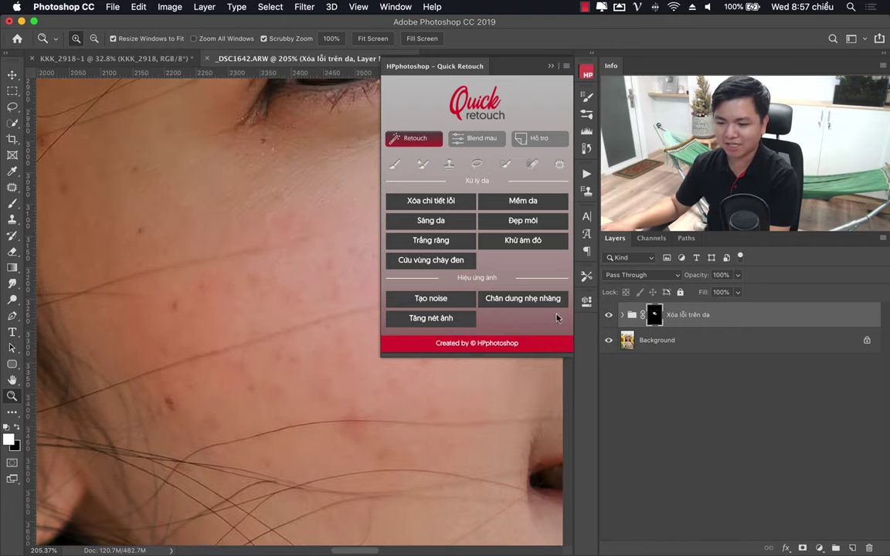
drag(195, 254, 135, 268)
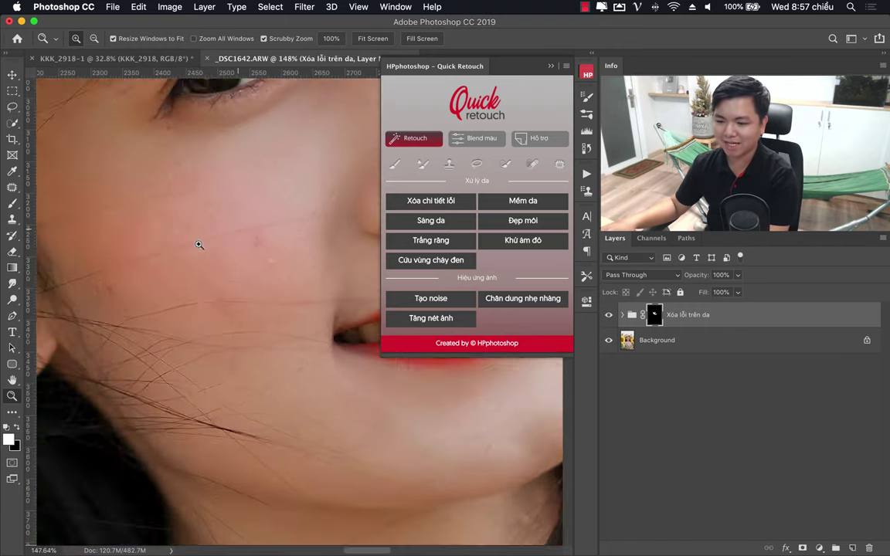
drag(199, 245, 177, 221)
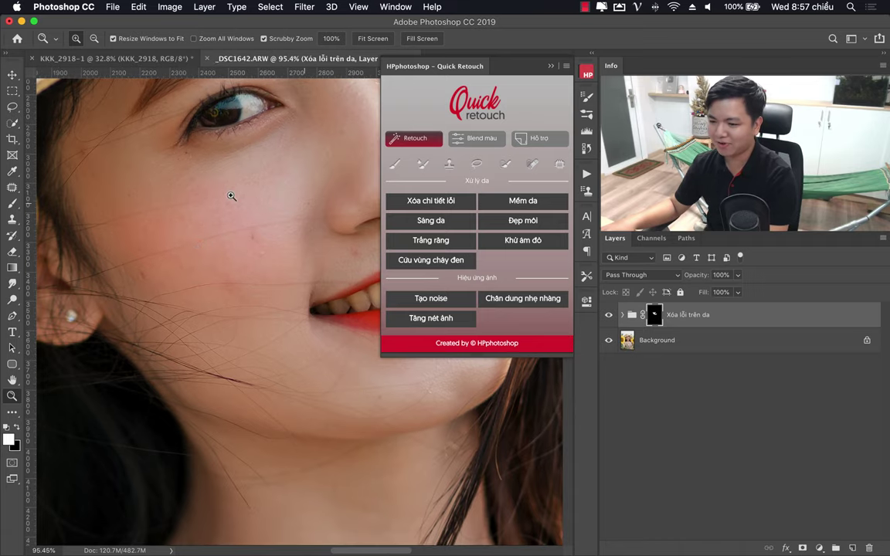
drag(230, 196, 183, 367)
Inspect forehead and cheek, then lower the Xóa lỗi trên da group opacity to 78%
key(b)
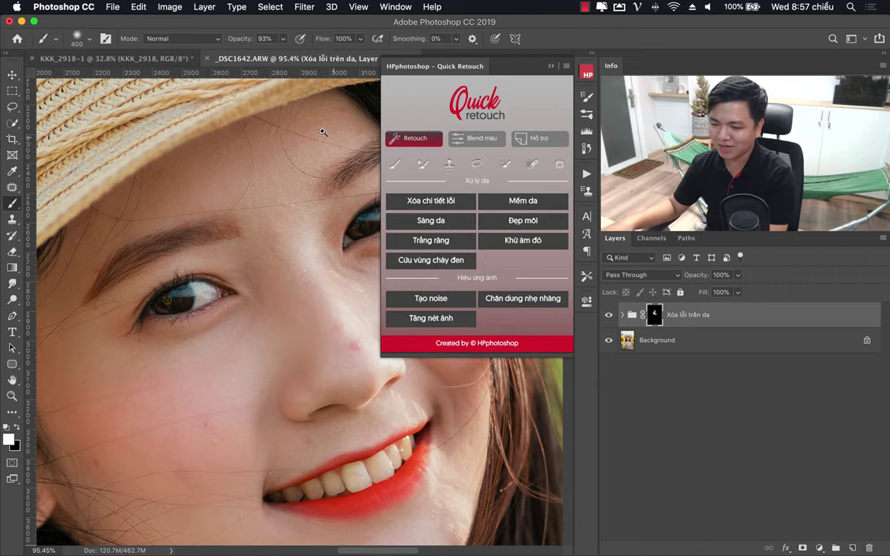
key(z)
drag(281, 133, 341, 133)
drag(235, 139, 176, 180)
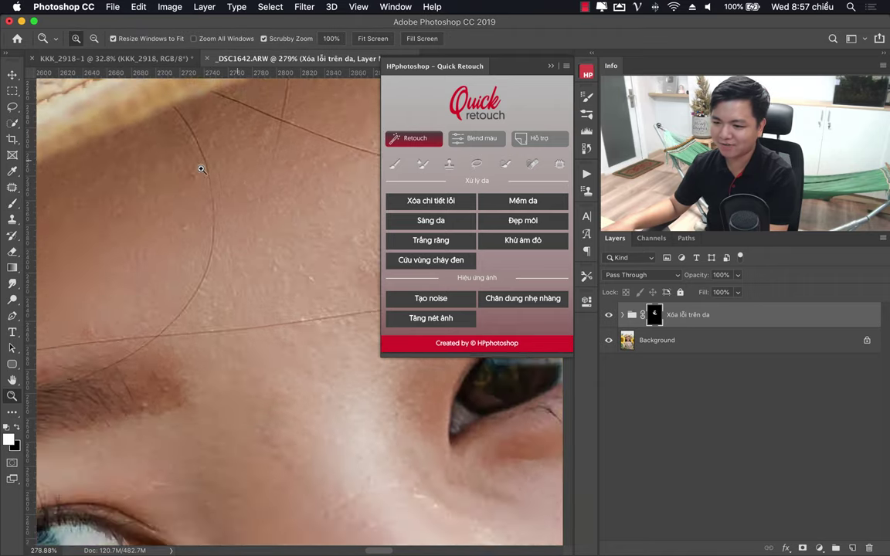
key(b)
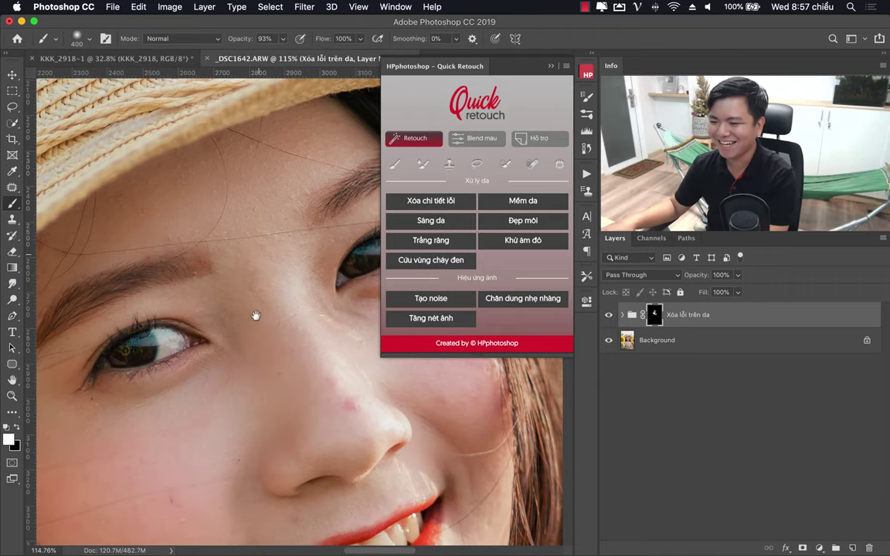
drag(258, 314, 118, 222)
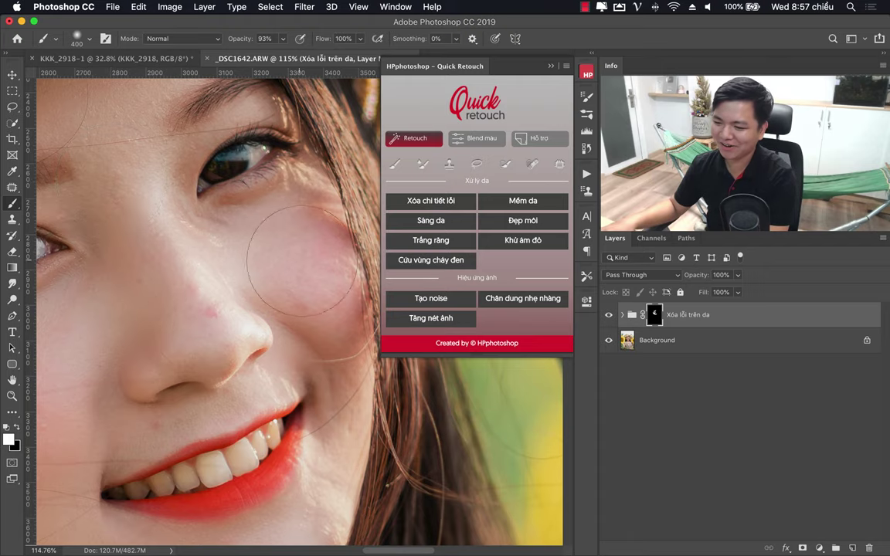
scroll(309, 286, down, 5)
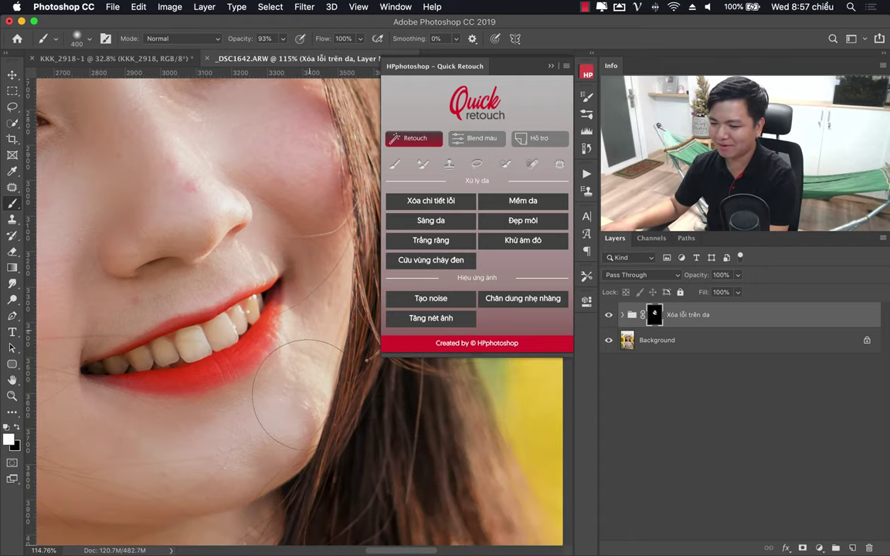
key(z)
mouse_move(266, 320)
mouse_down()
mouse_move(216, 316)
mouse_move(293, 316)
mouse_up()
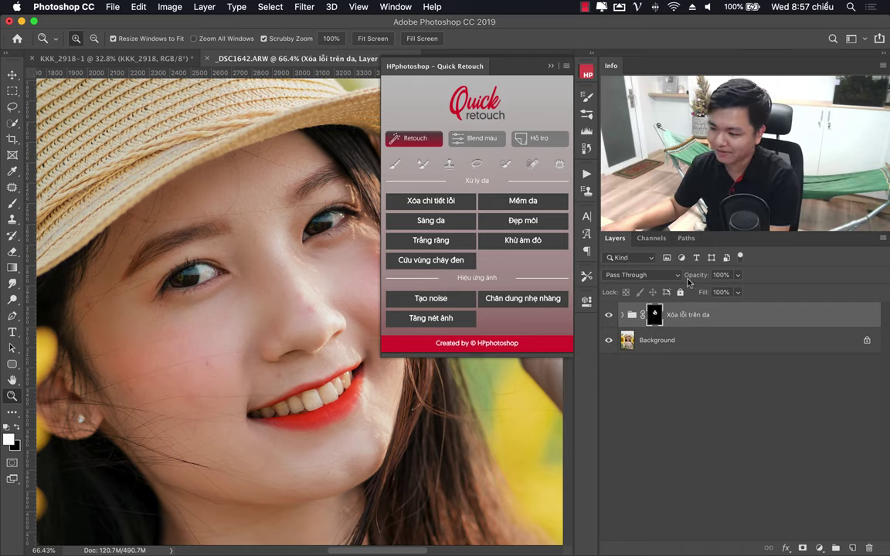
drag(687, 282, 693, 281)
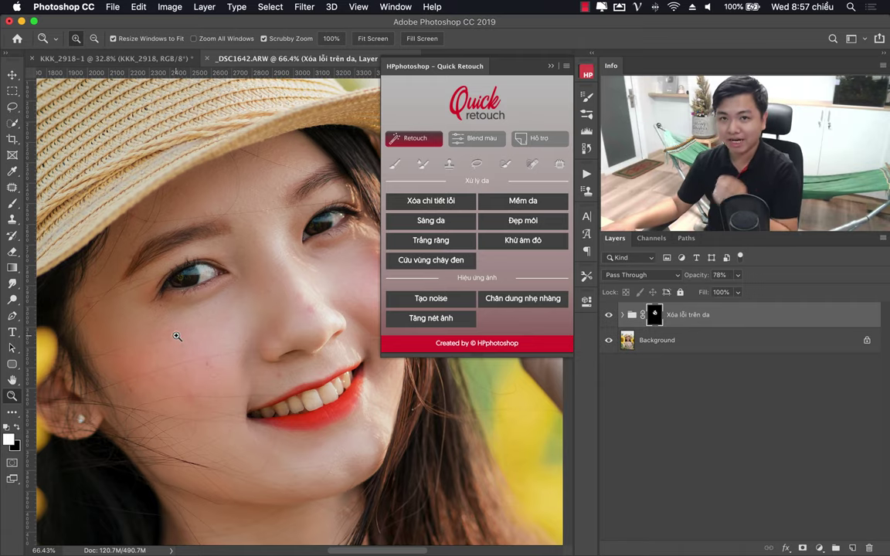
key(b)
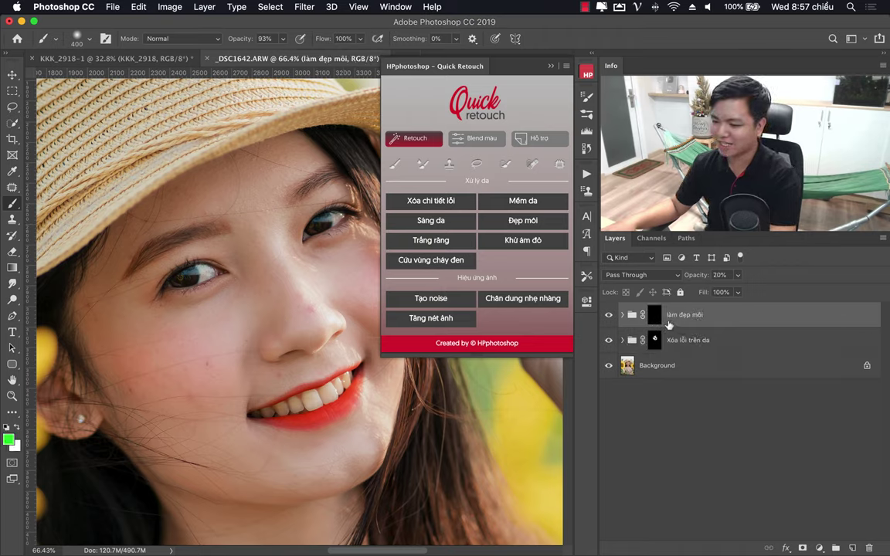
Select the làm đẹp môi group's mask and shrink the brush to fit the lips
click(660, 318)
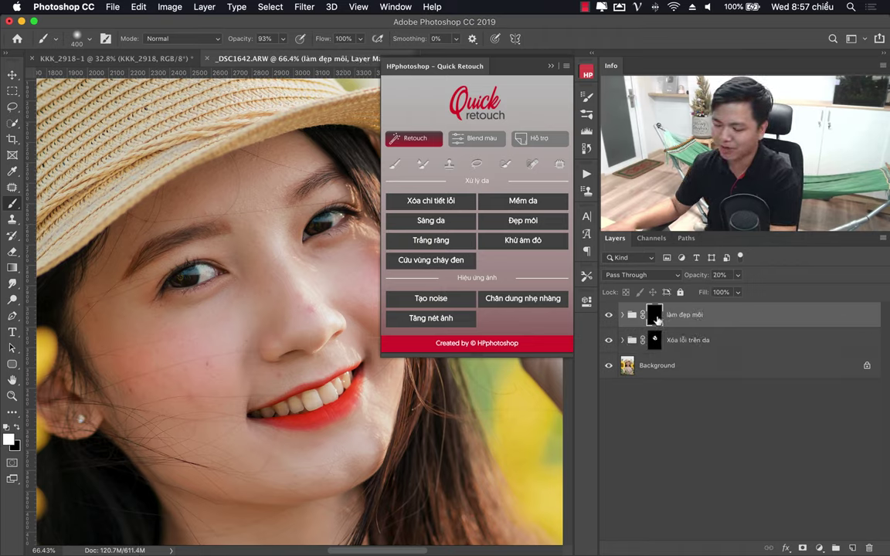
click(634, 319)
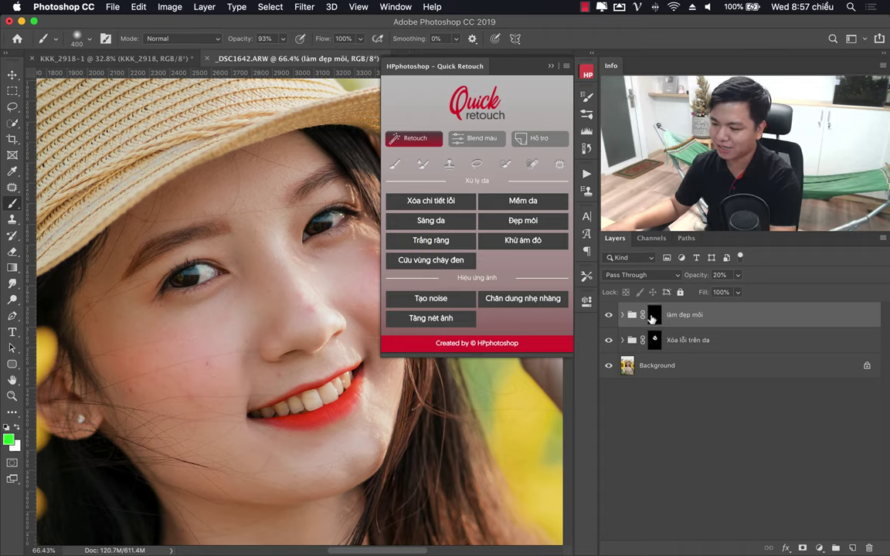
click(655, 315)
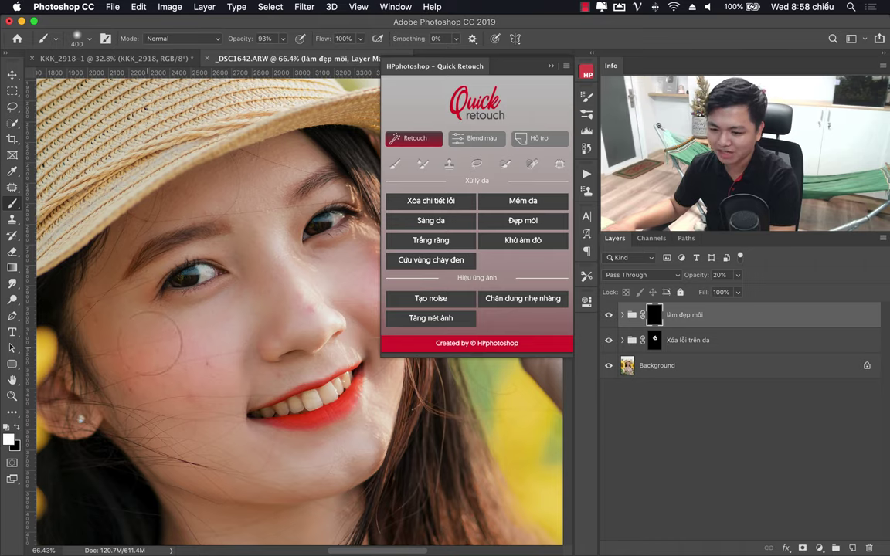
key(bracketleft)
key(bracketleft)
key(bracketleft)
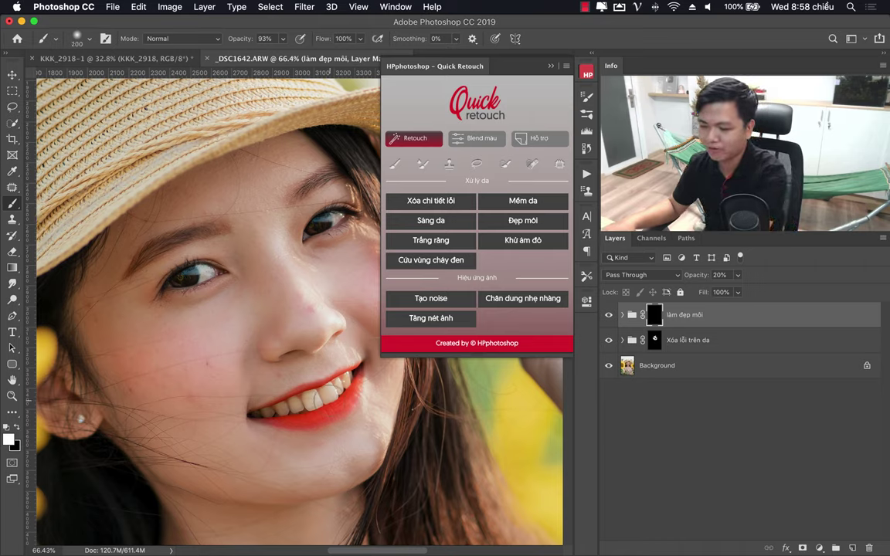
key(bracketleft)
key(bracketleft)
key(bracketleft)
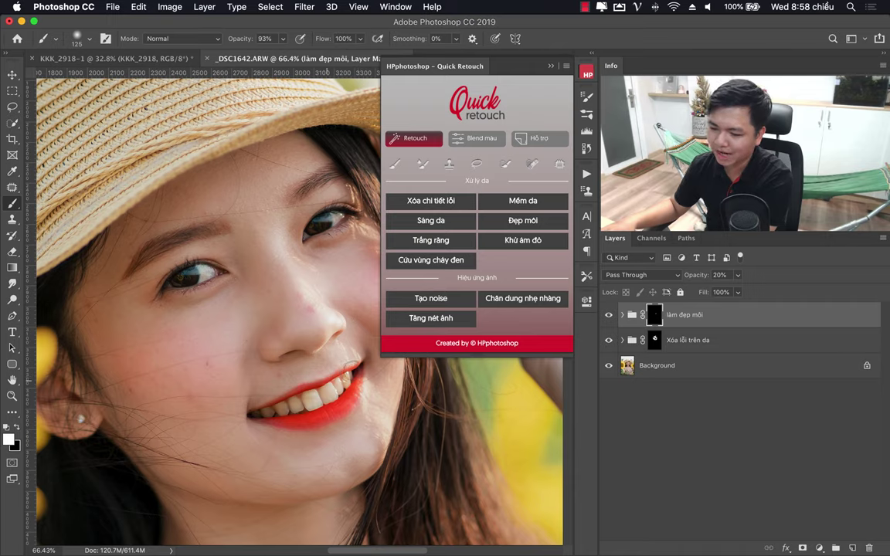
Toggle the làm đẹp môi group to compare, then set its opacity to 18%
click(607, 315)
click(607, 315)
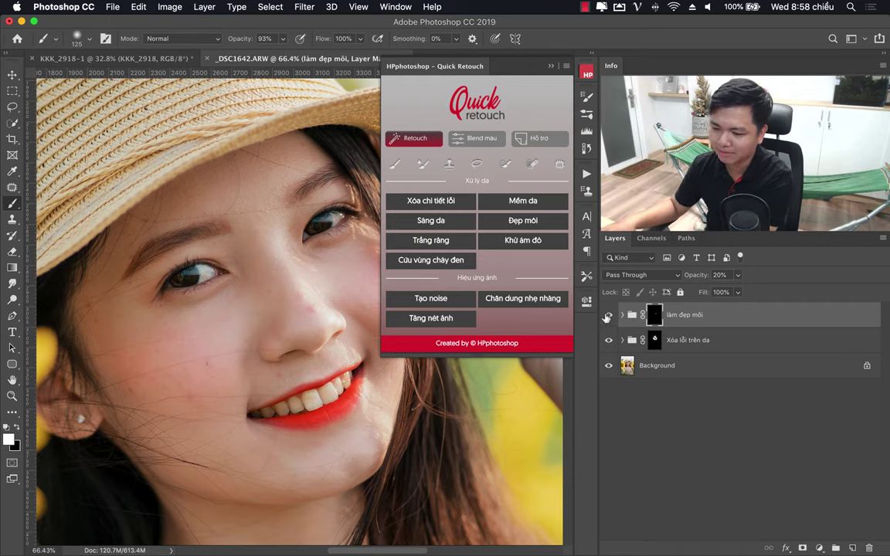
click(607, 315)
click(607, 315)
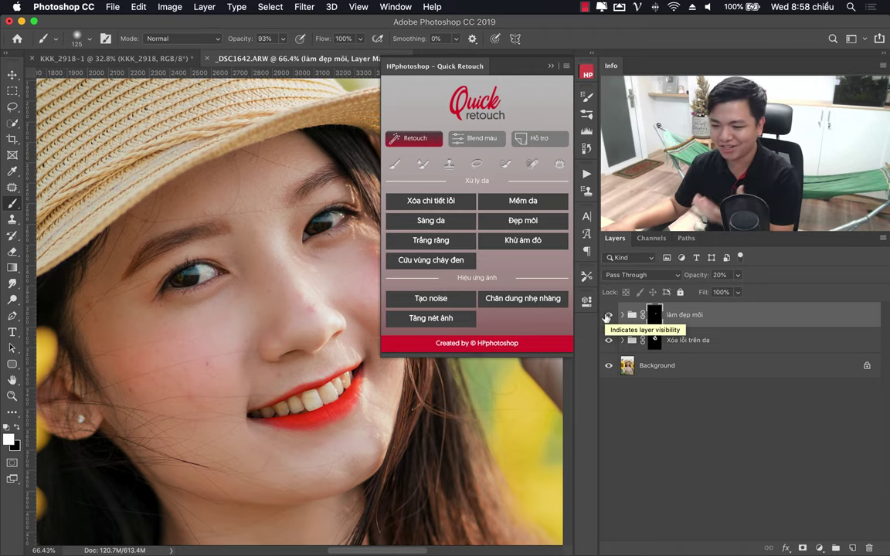
click(621, 315)
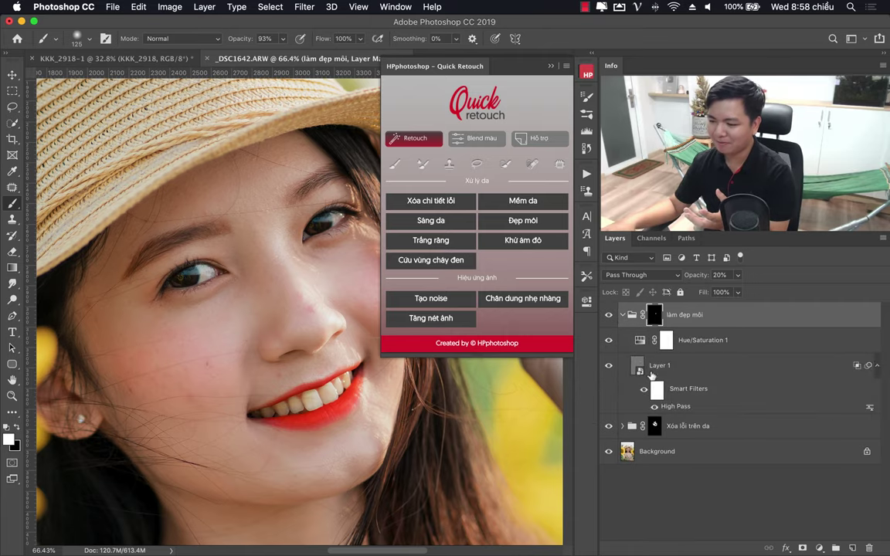
click(621, 315)
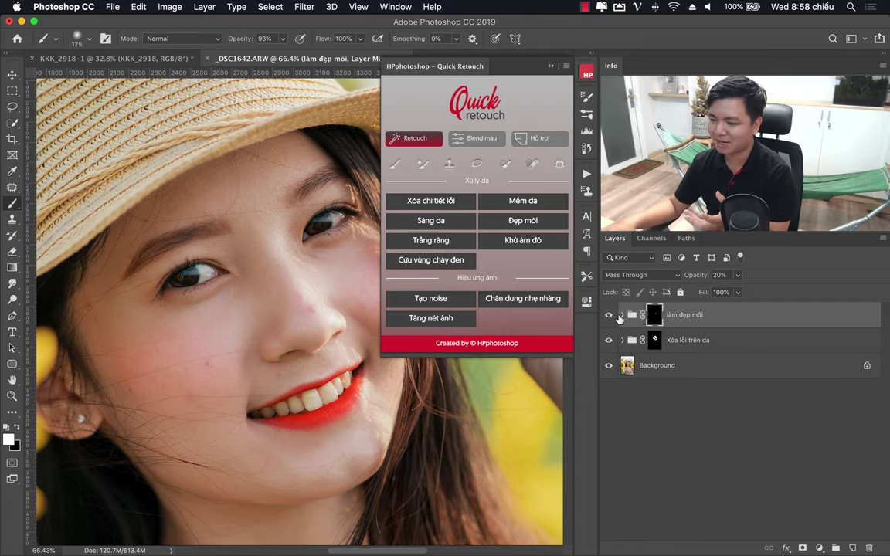
double_click(618, 315)
key(Return)
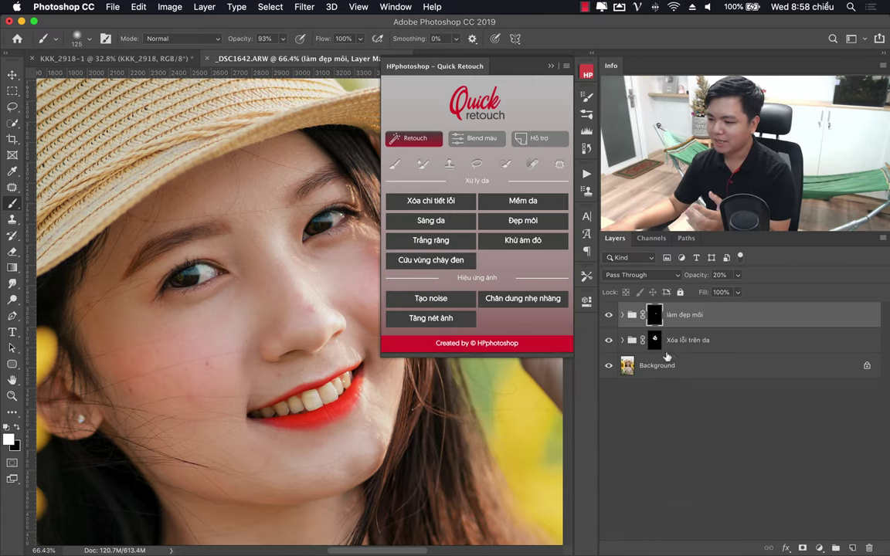
mouse_move(699, 282)
mouse_down()
mouse_move(800, 280)
mouse_move(750, 302)
mouse_up()
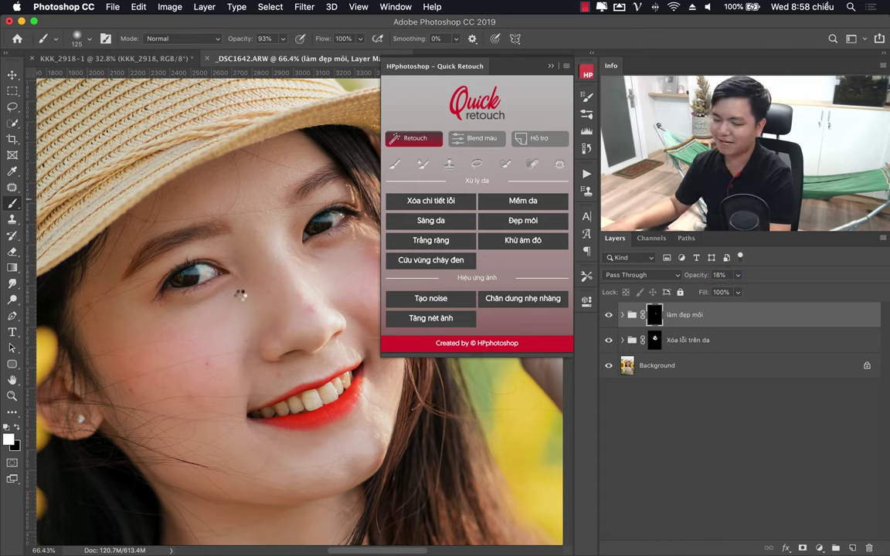
Run the Mềm da skin-softening action, continue past the tip, and enlarge the brush to 300 px
click(510, 202)
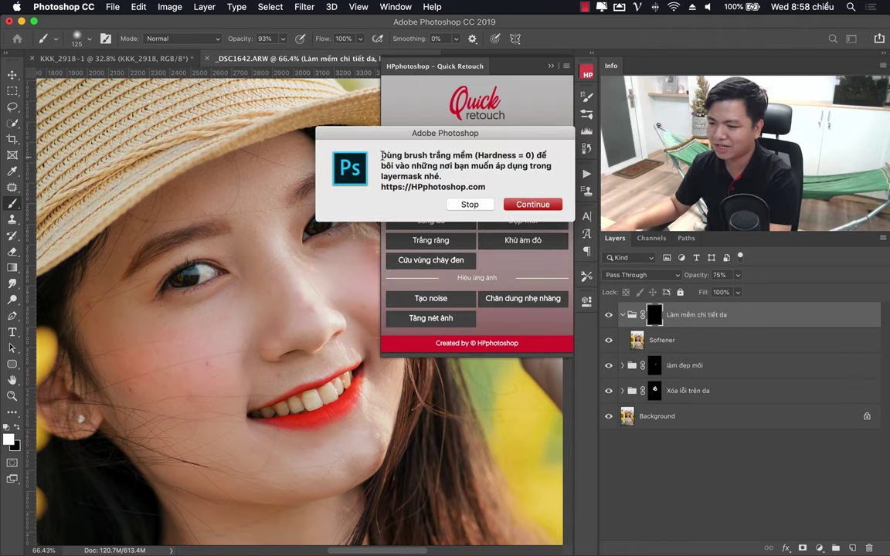
drag(382, 155, 463, 177)
click(533, 205)
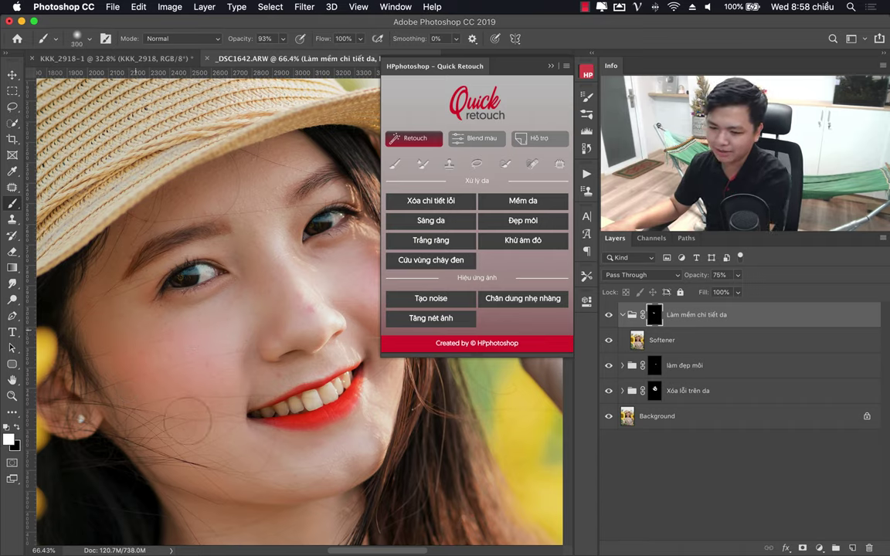
key(bracketright)
key(bracketright)
key(bracketright)
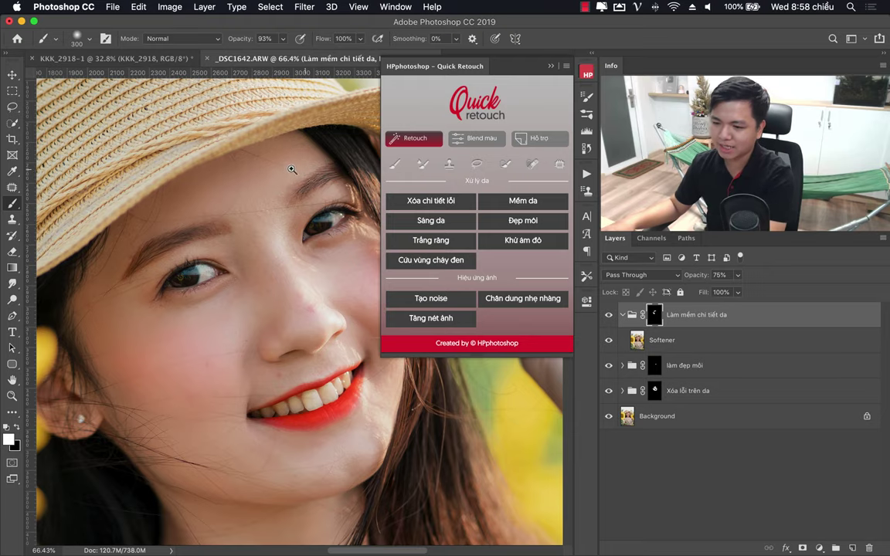
Mask the softening onto the face and set the Làm mềm chi tiết da group to 40% opacity
key(z)
mouse_move(293, 168)
mouse_down()
mouse_move(324, 167)
mouse_move(294, 175)
mouse_up()
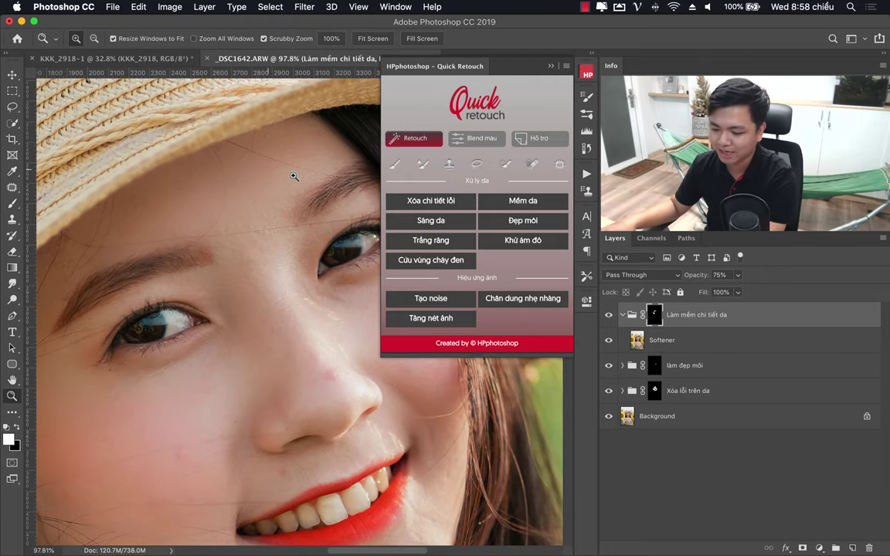
key(b)
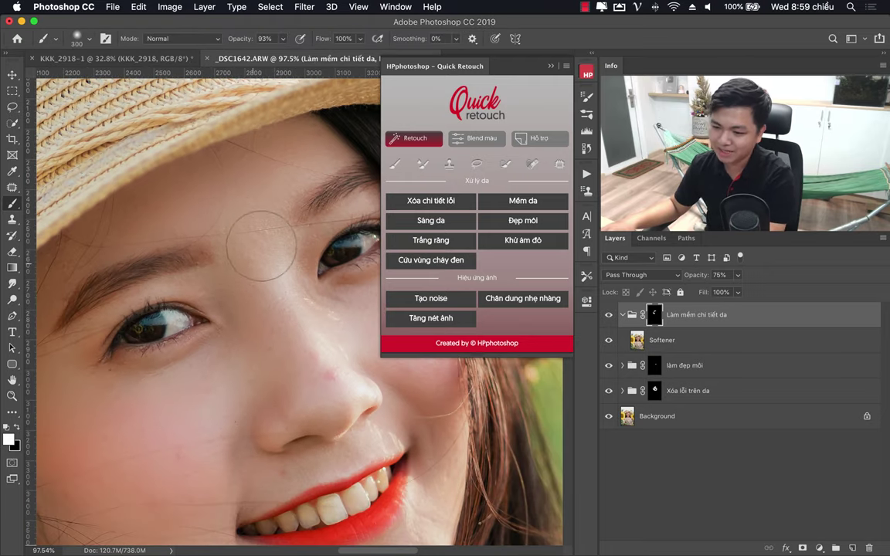
scroll(303, 358, down, 5)
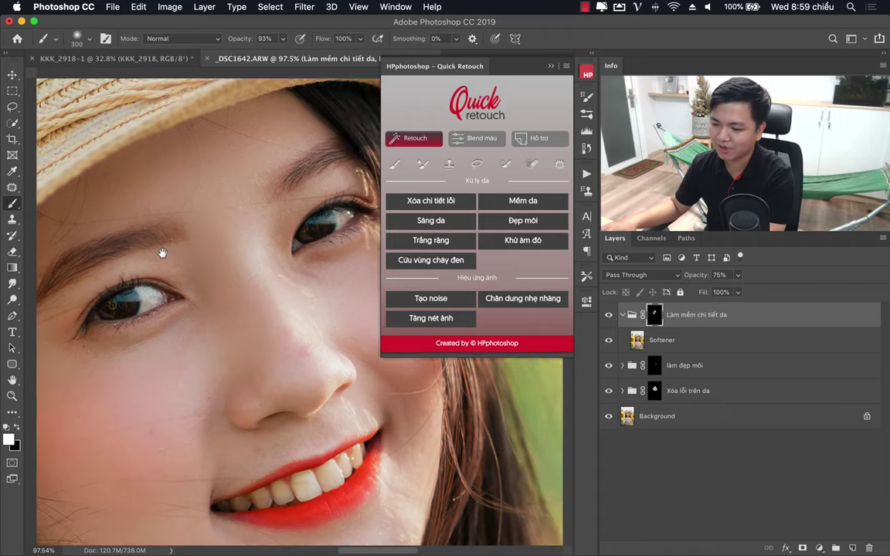
scroll(297, 378, right, 3)
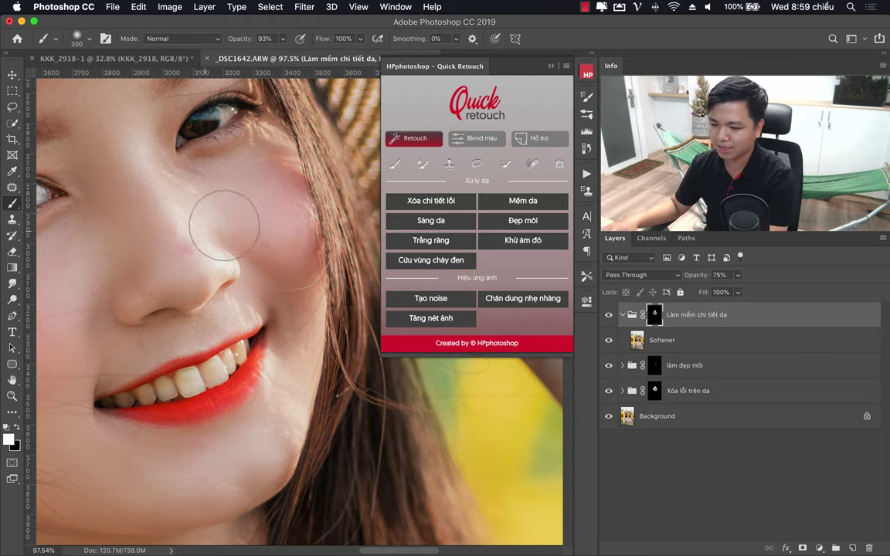
mouse_move(278, 262)
mouse_down()
mouse_move(198, 238)
mouse_move(268, 278)
mouse_up()
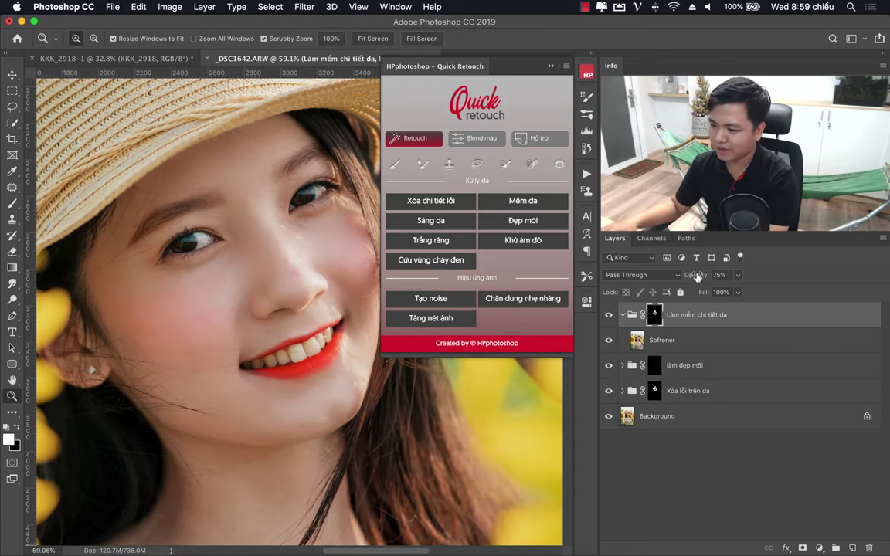
drag(698, 276, 691, 284)
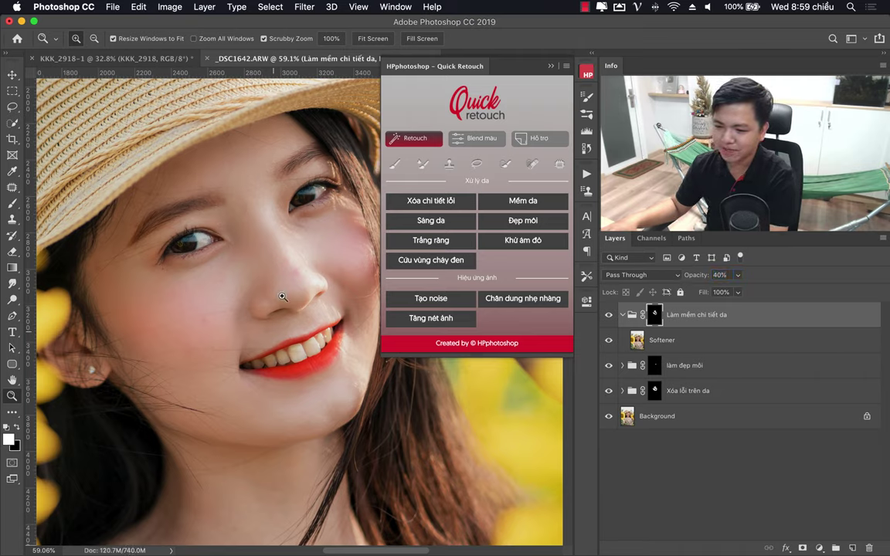
drag(283, 296, 320, 245)
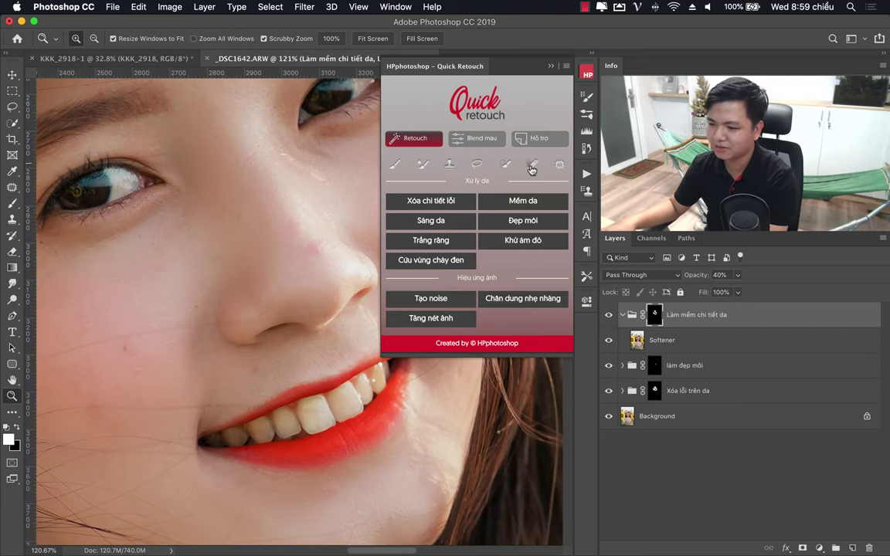
Heal the red spots on the nose with the Spot Healing Brush on the Background layer
click(530, 168)
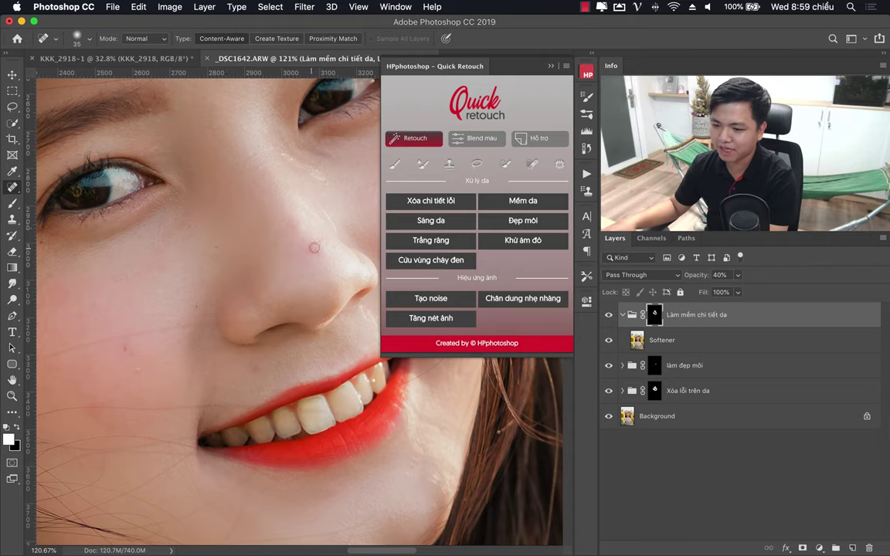
click(677, 423)
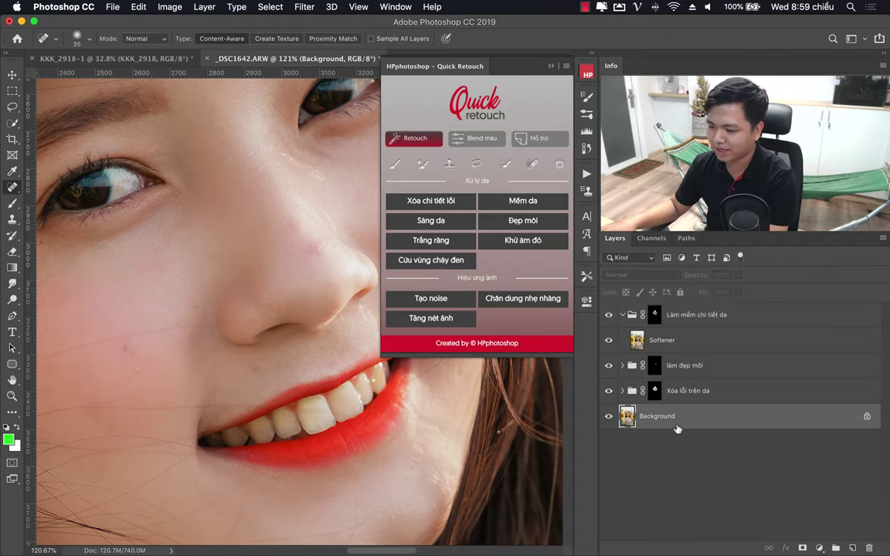
click(309, 249)
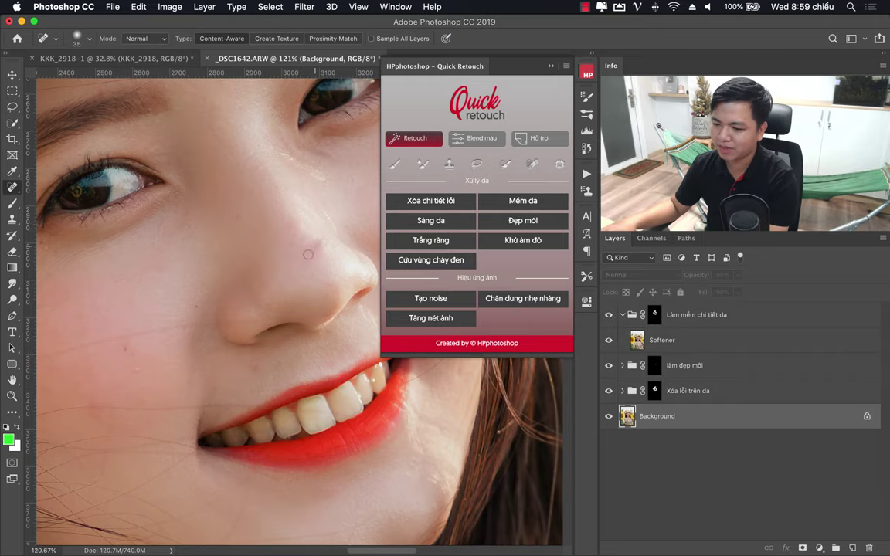
click(276, 221)
scroll(251, 185, down, 5)
scroll(244, 217, left, 3)
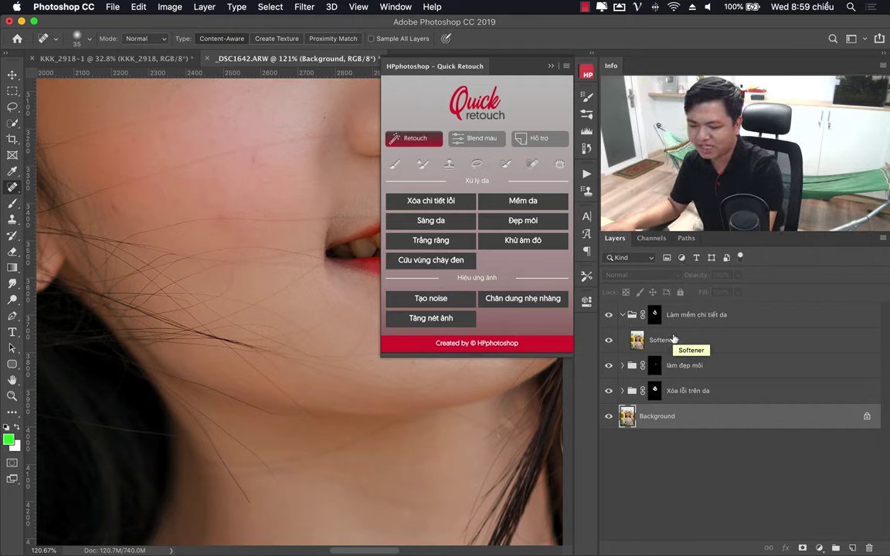
Flatten the image and heal the spots on the lower cheek and side of the nose
key(F12)
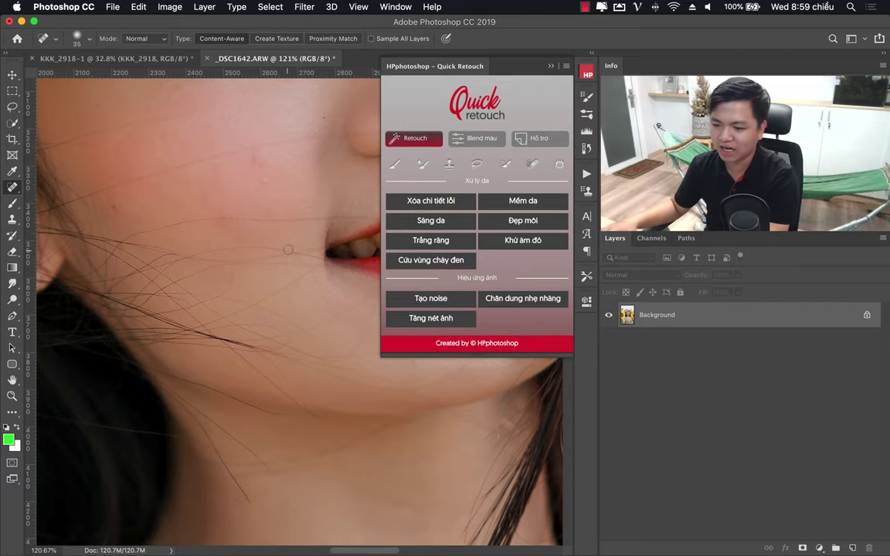
click(259, 162)
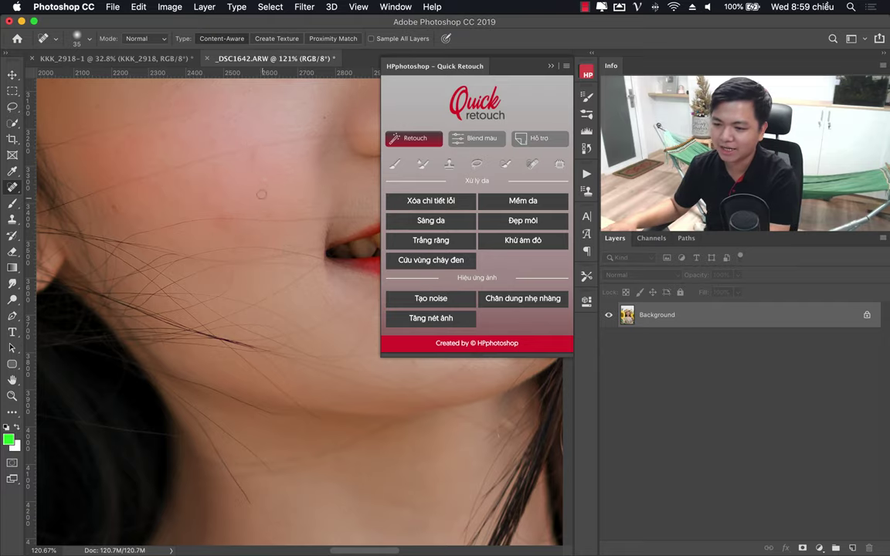
key(ctrl+z)
key(ctrl+z)
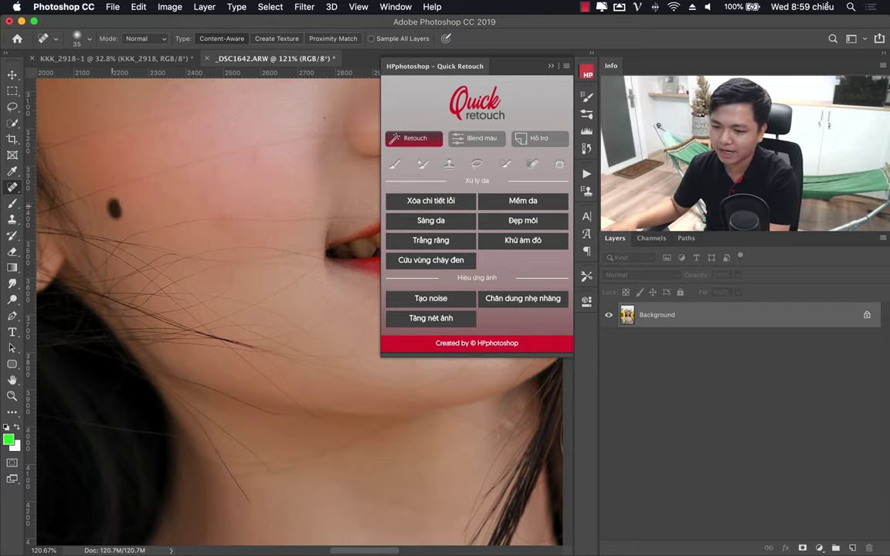
drag(428, 92, 309, 304)
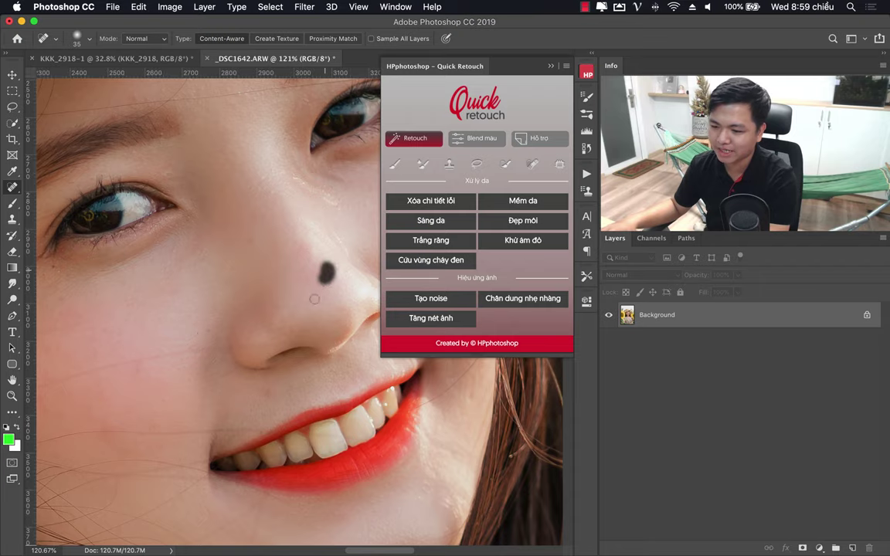
click(325, 276)
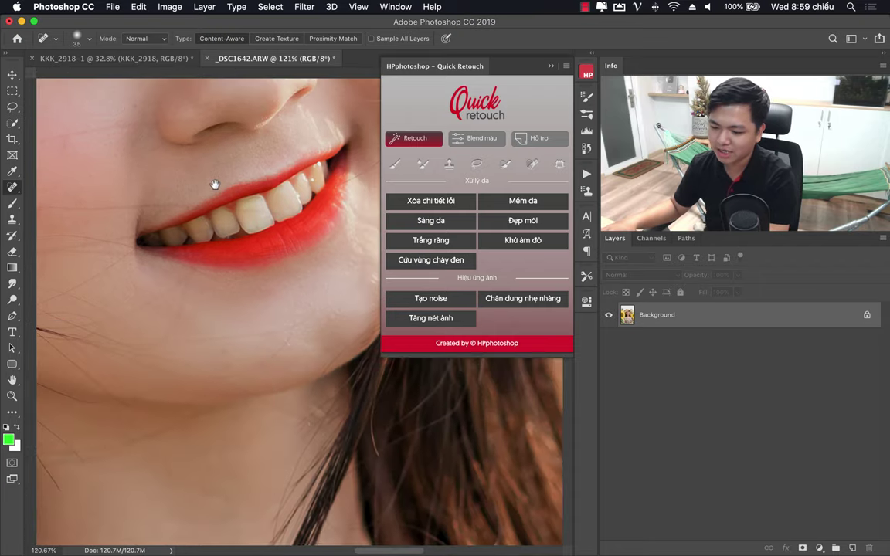
drag(288, 407, 192, 248)
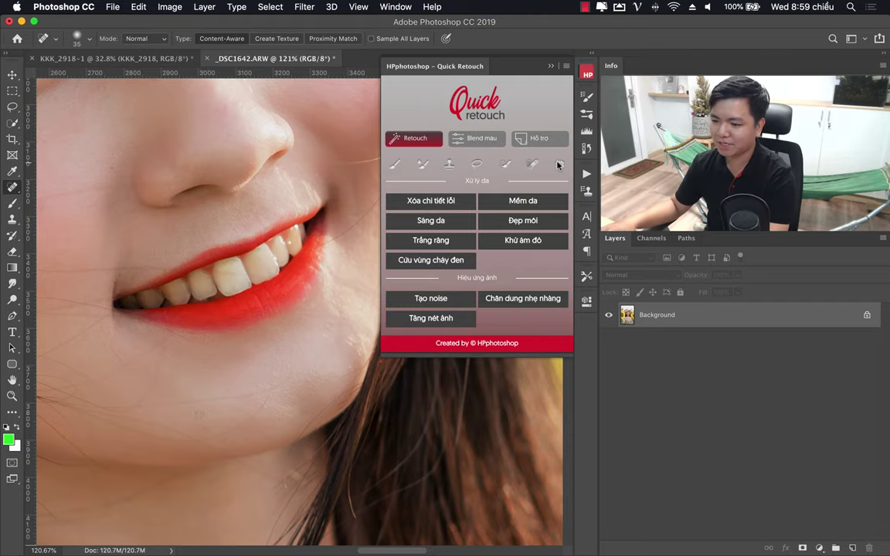
Switch to the Patch tool and zoom out to view the whole portrait
click(558, 164)
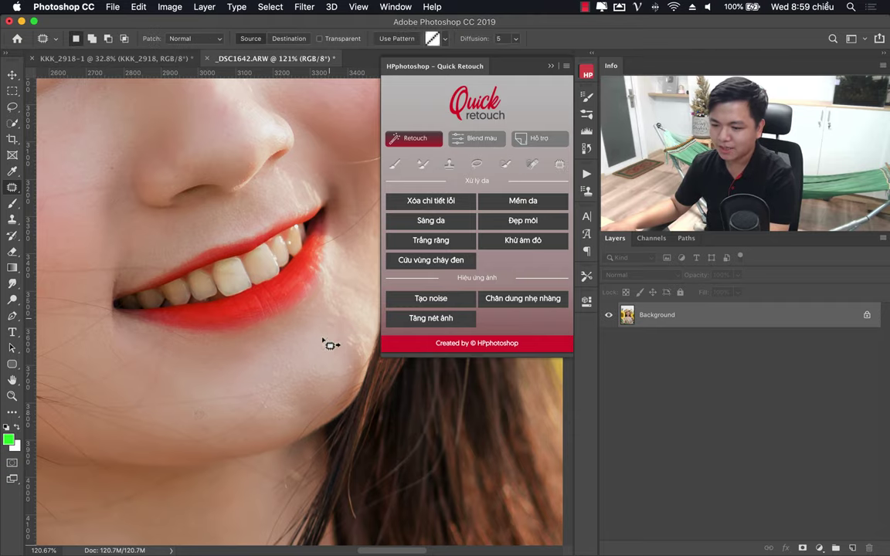
key(z)
drag(290, 212, 276, 211)
scroll(276, 212, down, 5)
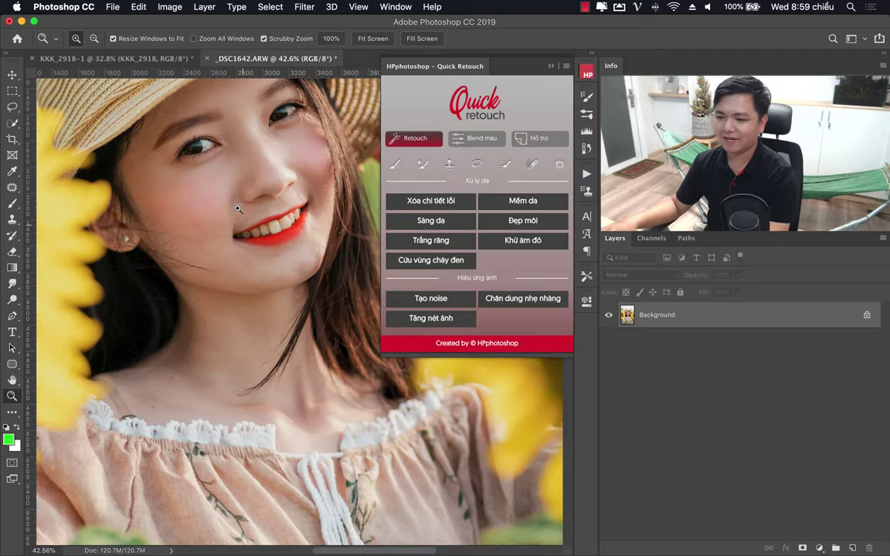
scroll(285, 271, down, 2)
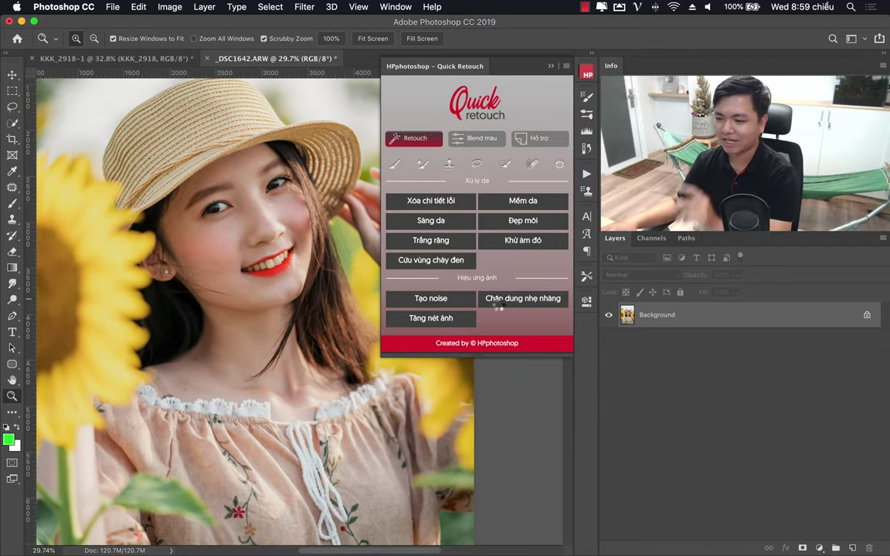
Apply the soft portrait glow with a 67.8-pixel Gaussian Blur radius
click(526, 302)
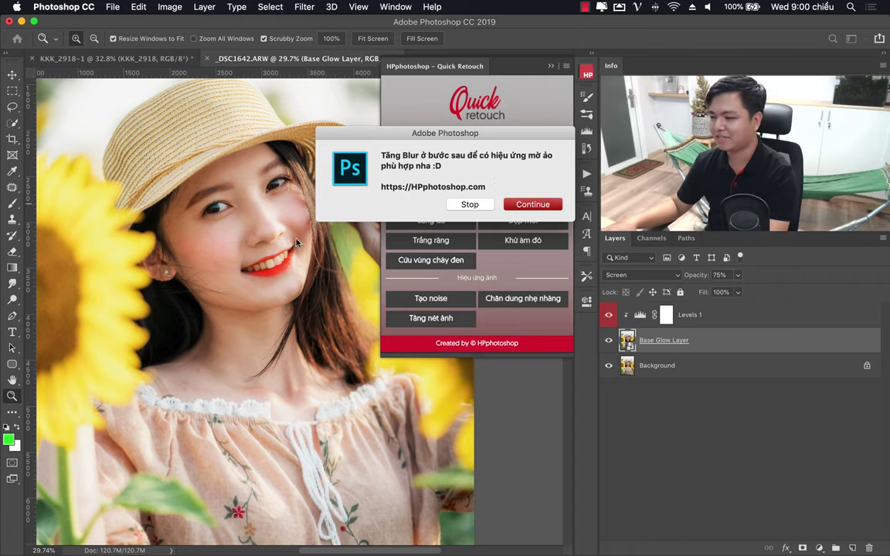
click(533, 204)
drag(525, 279, 536, 280)
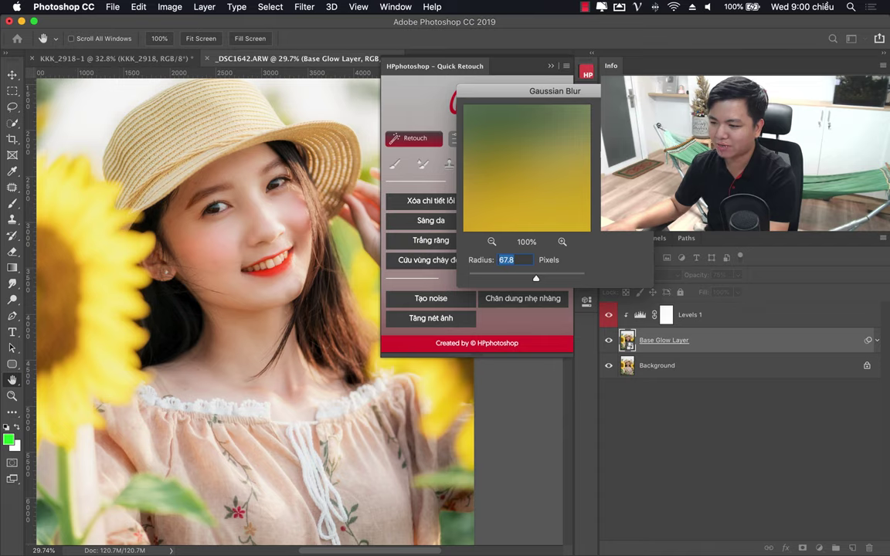
key(Return)
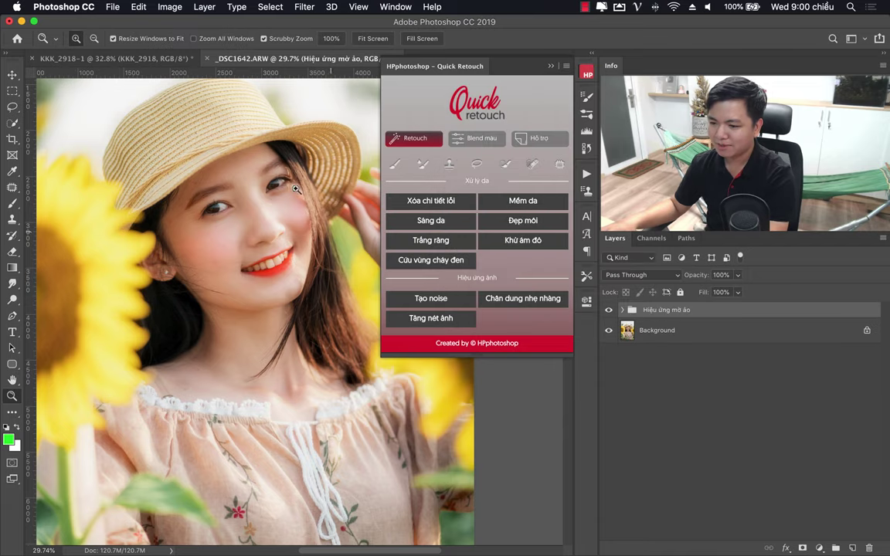
Compare the glow on and off and set the Hiệu ứng mờ ảo group opacity to 40%
click(608, 310)
click(608, 311)
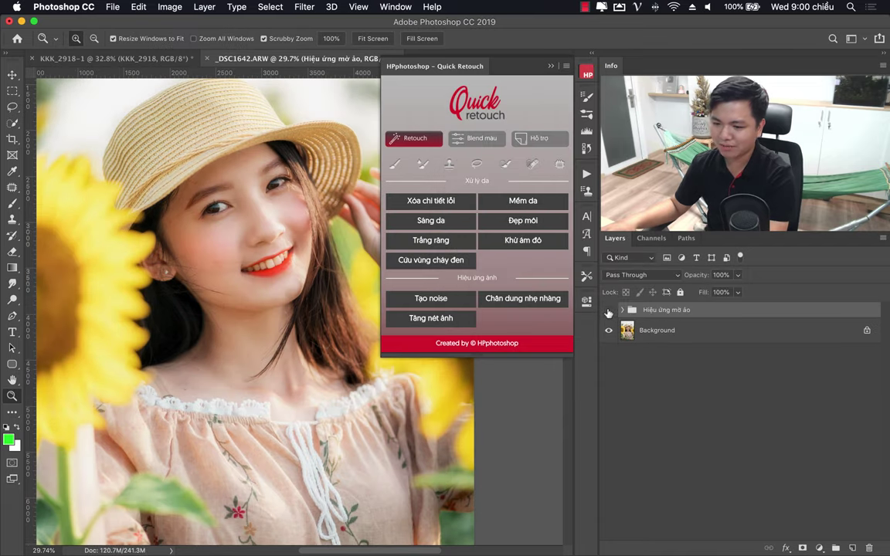
click(608, 311)
click(608, 311)
drag(703, 275, 673, 281)
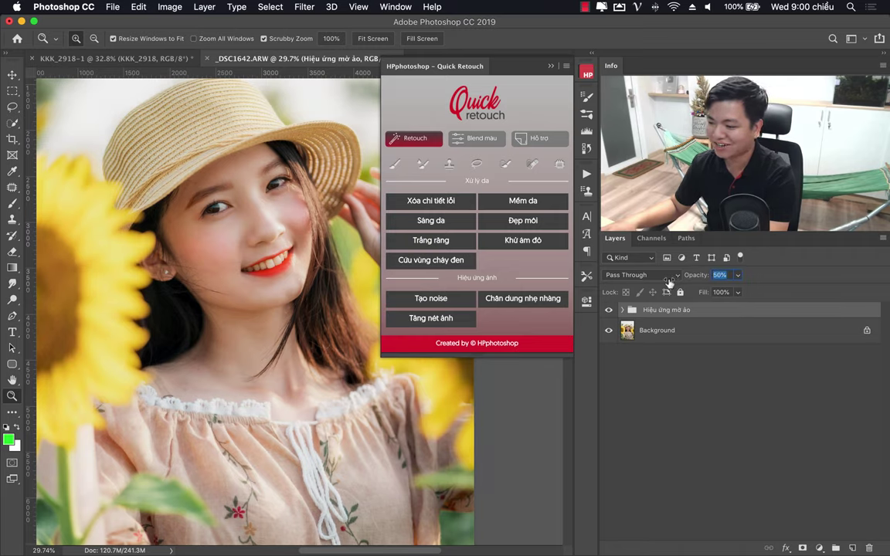
drag(664, 286, 662, 286)
text(40)
click(608, 311)
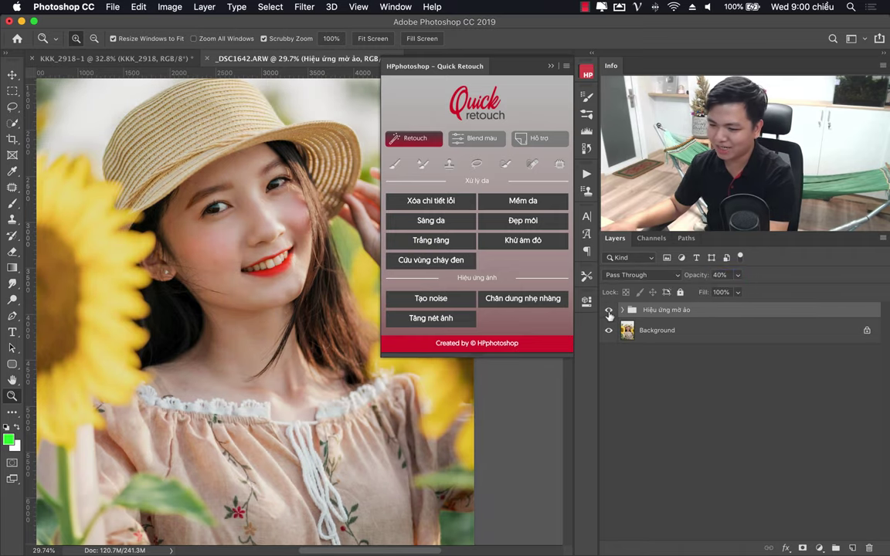
click(608, 310)
click(608, 310)
click(608, 310)
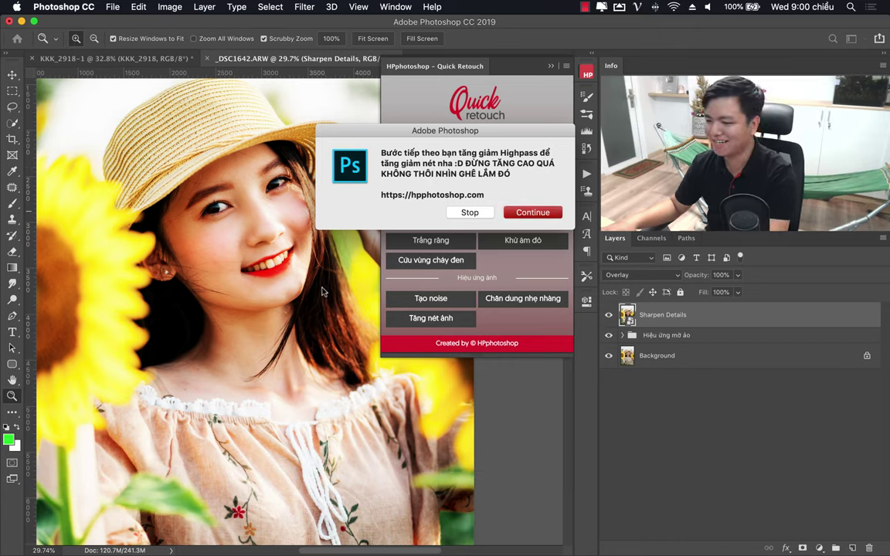
Apply a 3.0-pixel High Pass sharpen and zoom in on the face
click(540, 213)
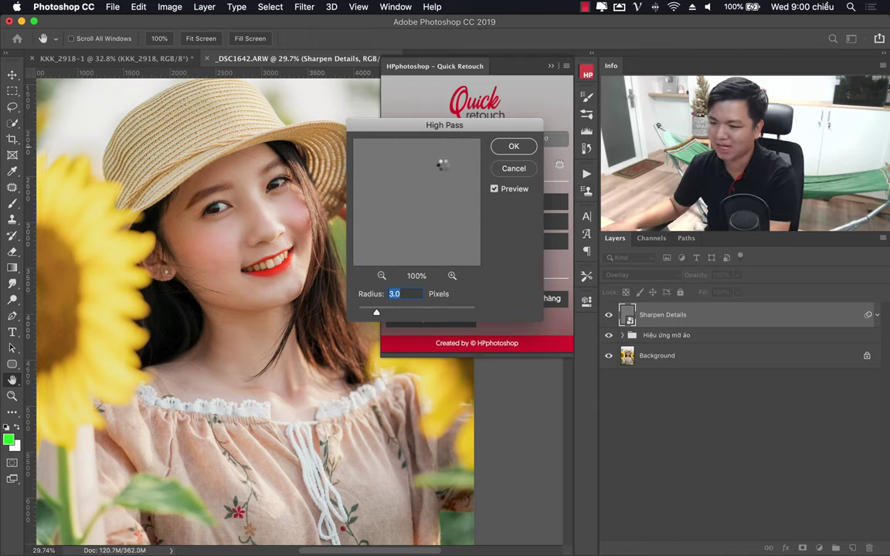
key(Return)
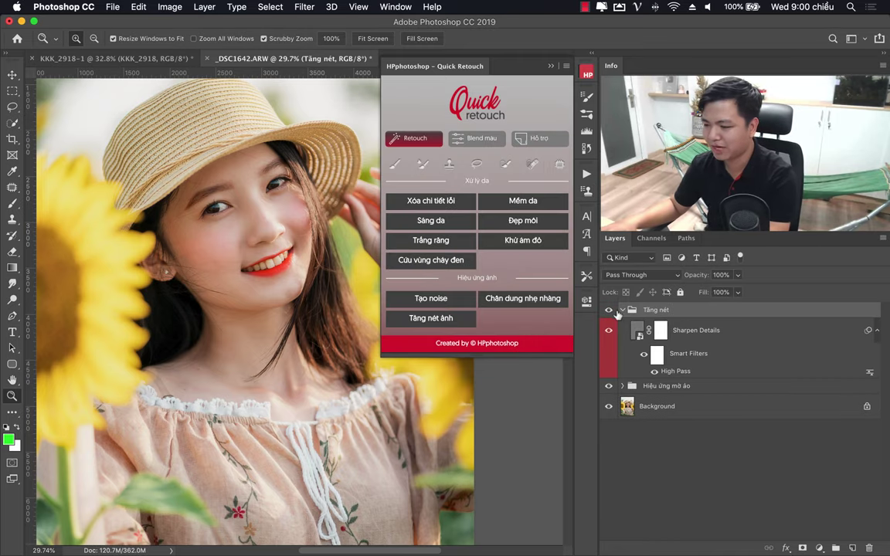
click(622, 310)
drag(206, 247, 284, 248)
scroll(248, 301, up, 3)
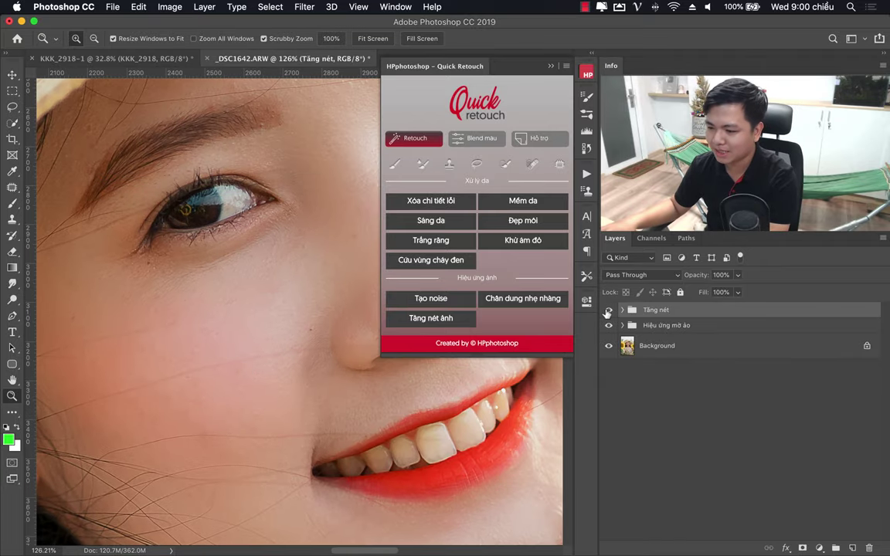
Compare the Tăng nét sharpening around the eye, then flatten everything into Background
click(608, 311)
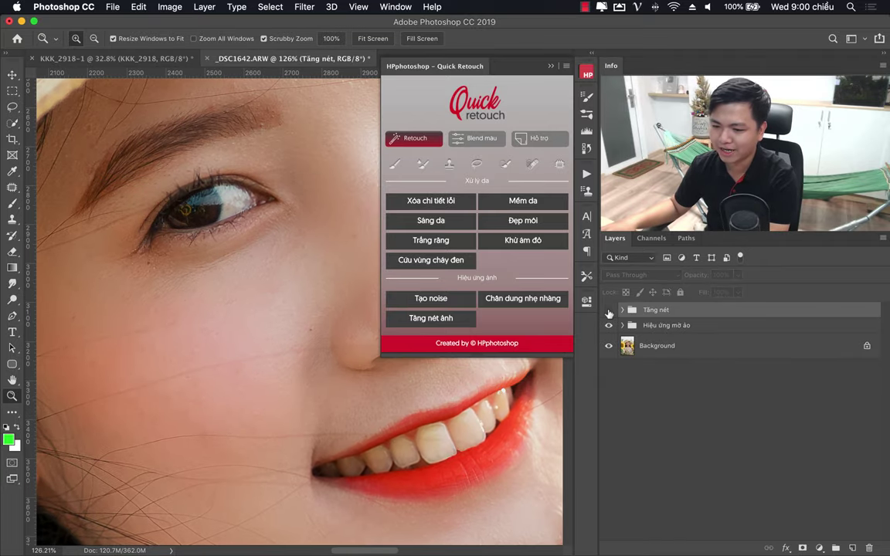
click(608, 311)
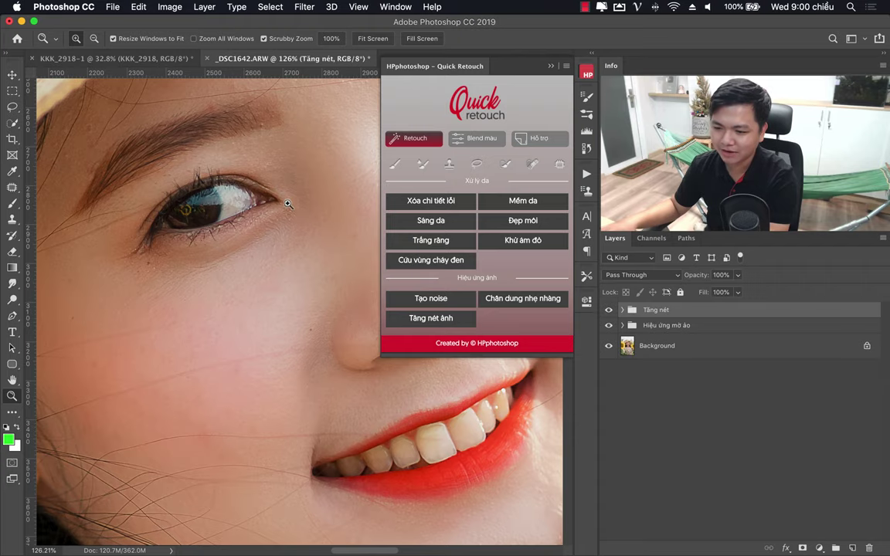
drag(216, 167, 527, 234)
click(608, 310)
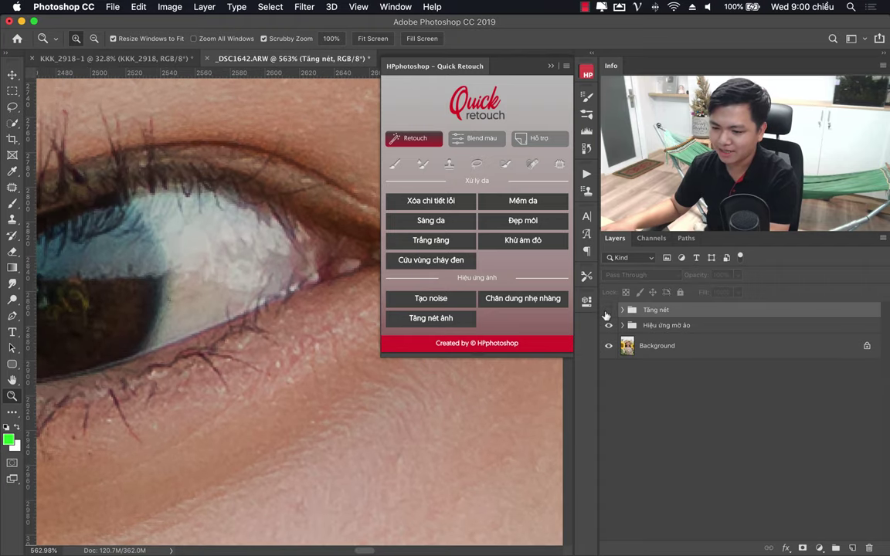
click(607, 310)
click(608, 310)
click(608, 311)
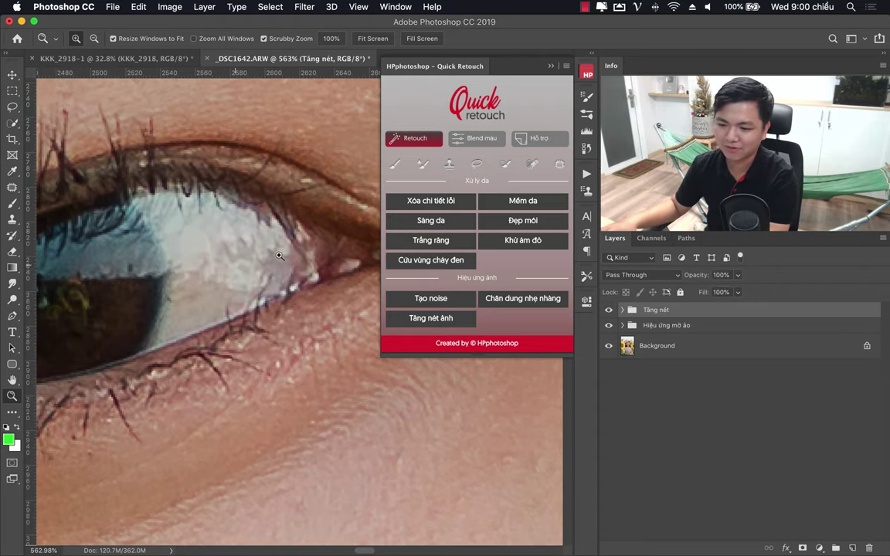
drag(325, 305, 171, 308)
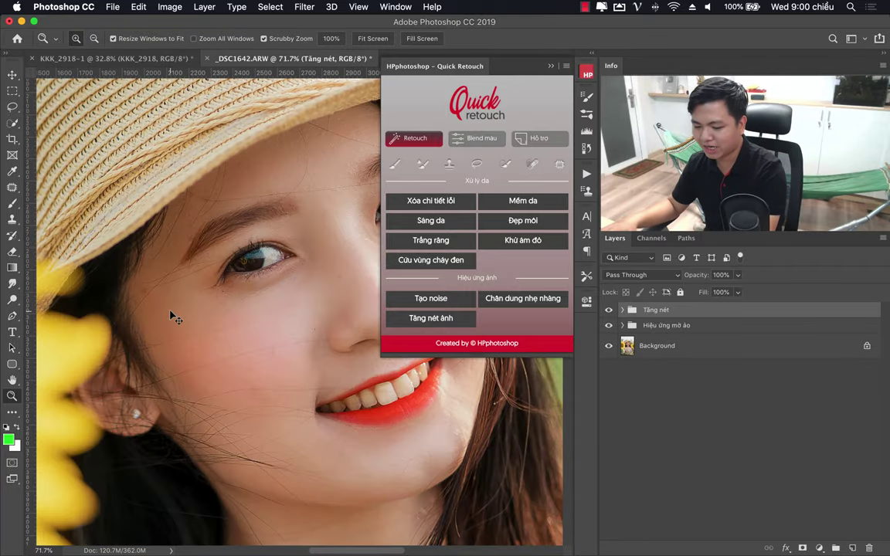
key(super+shift+e)
Fit the photo on screen and apply Blend màu preset 07 at 49% opacity
key(super+0)
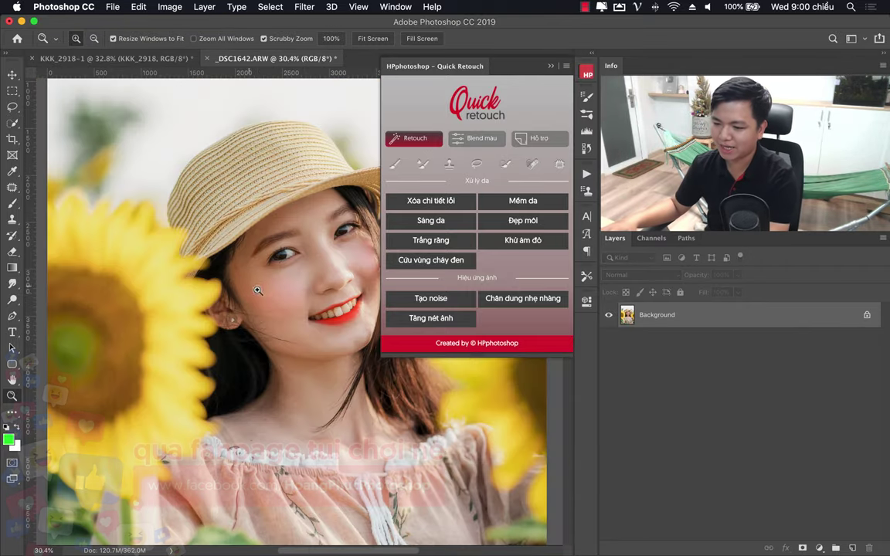
drag(247, 302, 231, 304)
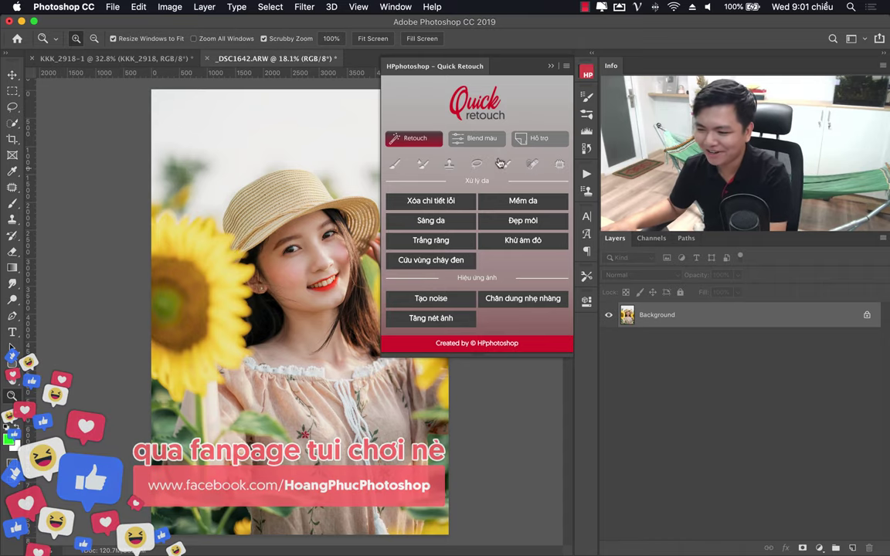
click(482, 141)
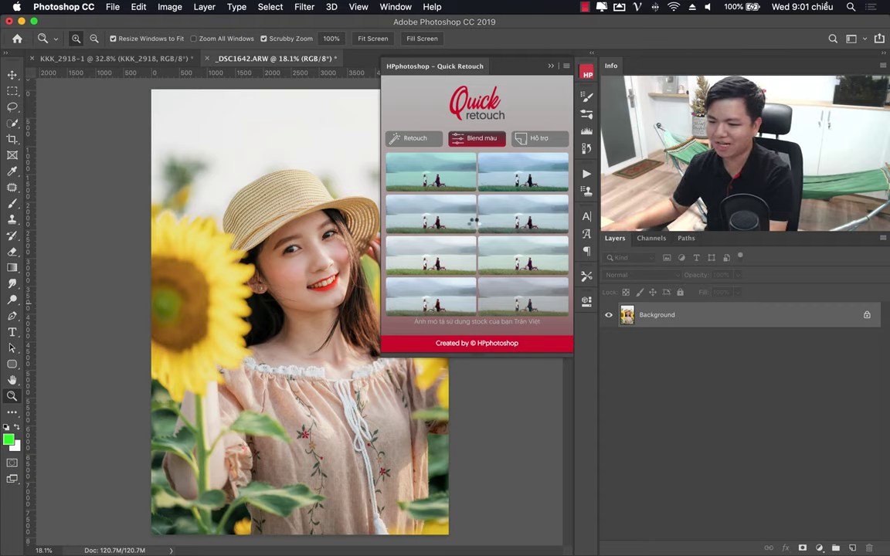
click(404, 202)
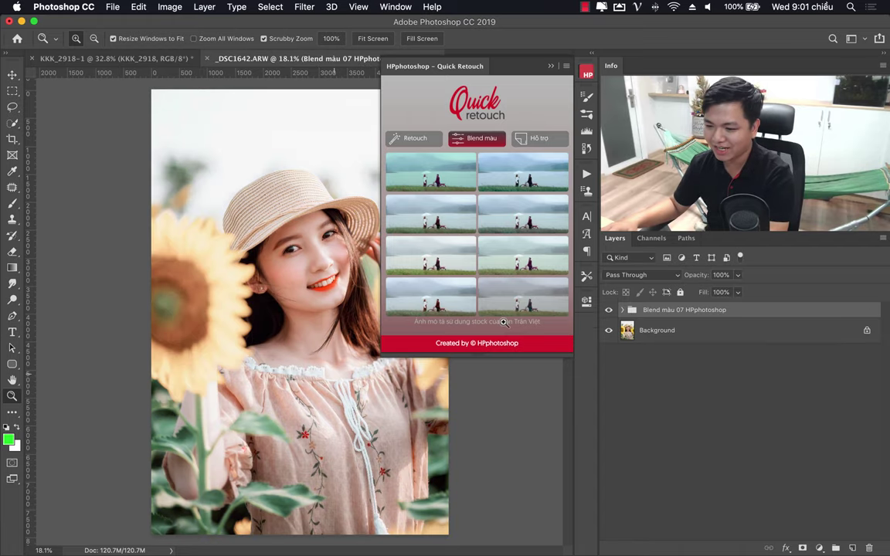
mouse_move(695, 275)
mouse_down()
mouse_move(677, 290)
mouse_move(611, 259)
mouse_up()
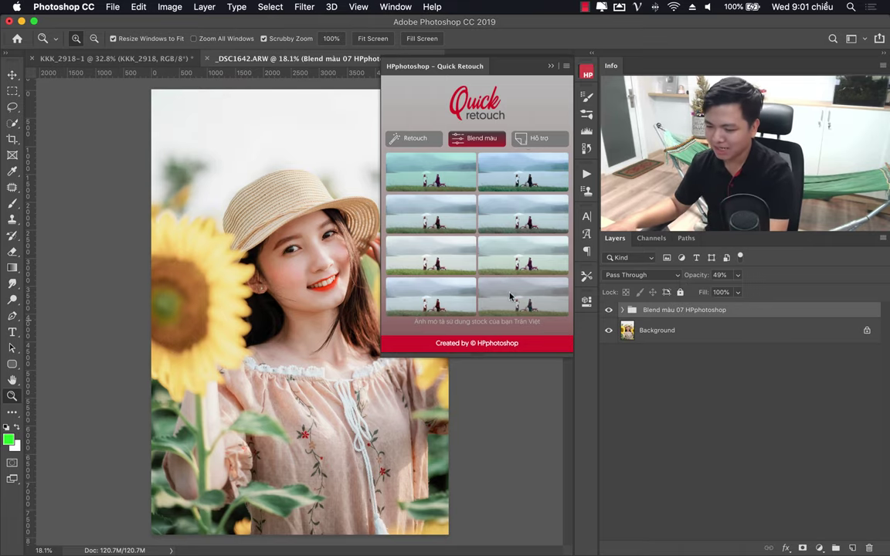
Compare the colour blend, delete its group, and show the Hỗ trợ support page
click(608, 309)
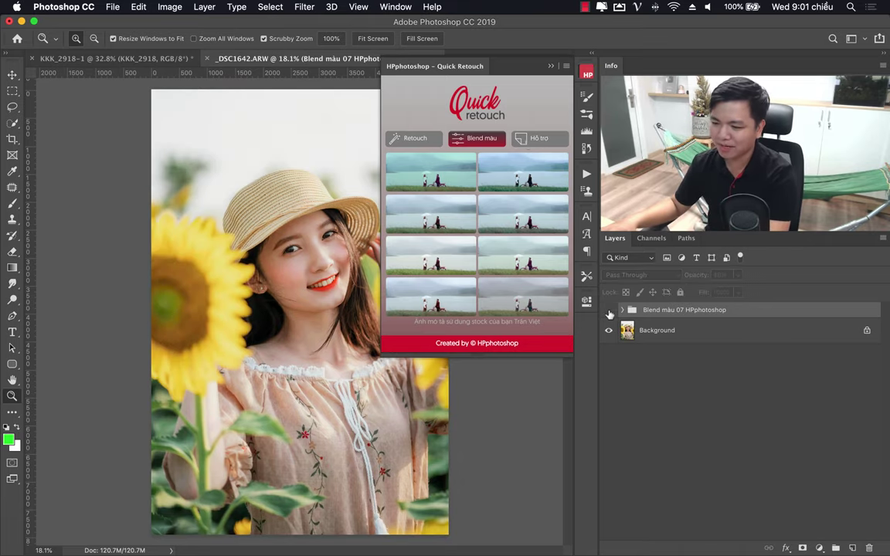
click(609, 310)
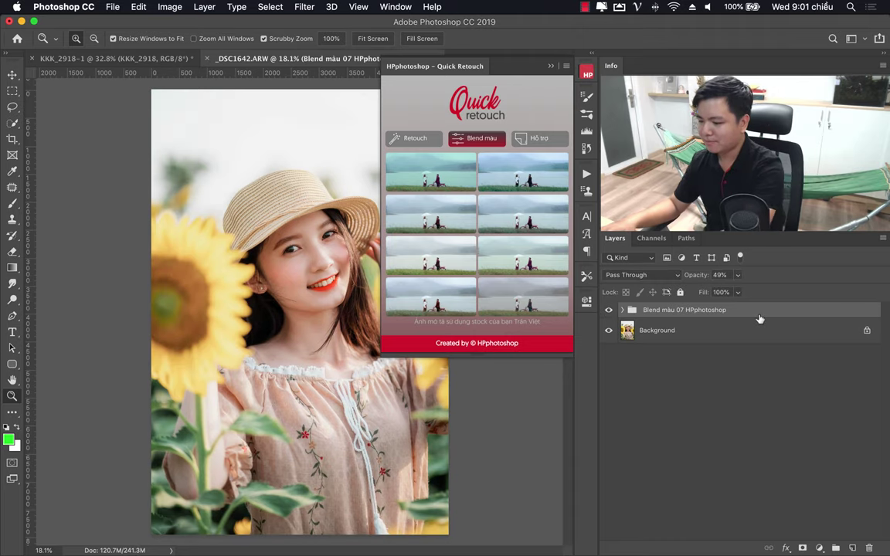
key(Delete)
click(541, 139)
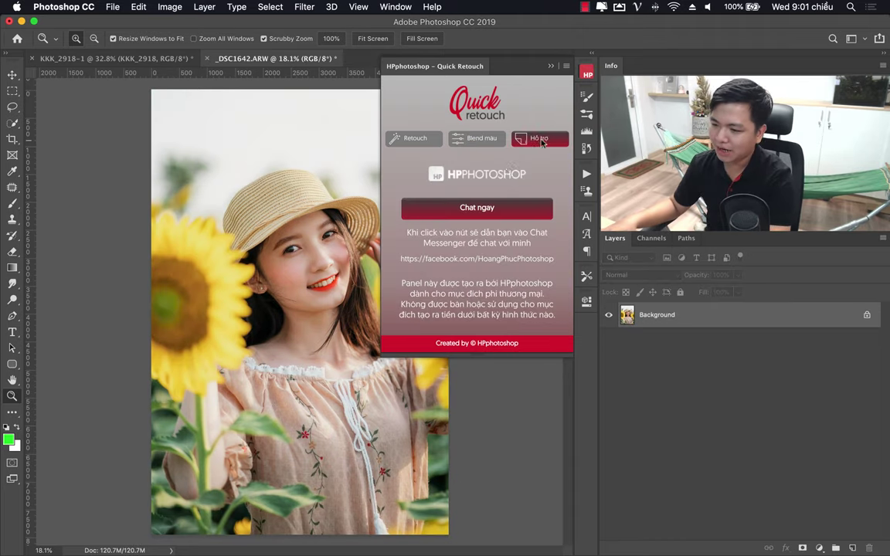
Open the HPphotoshop Messenger chat in Chrome, then return to Photoshop
click(484, 210)
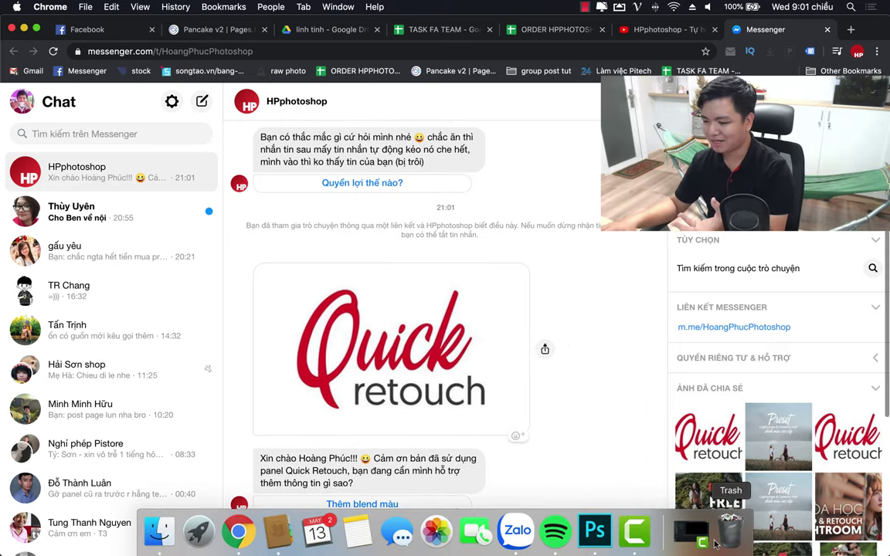
mouse_move(593, 532)
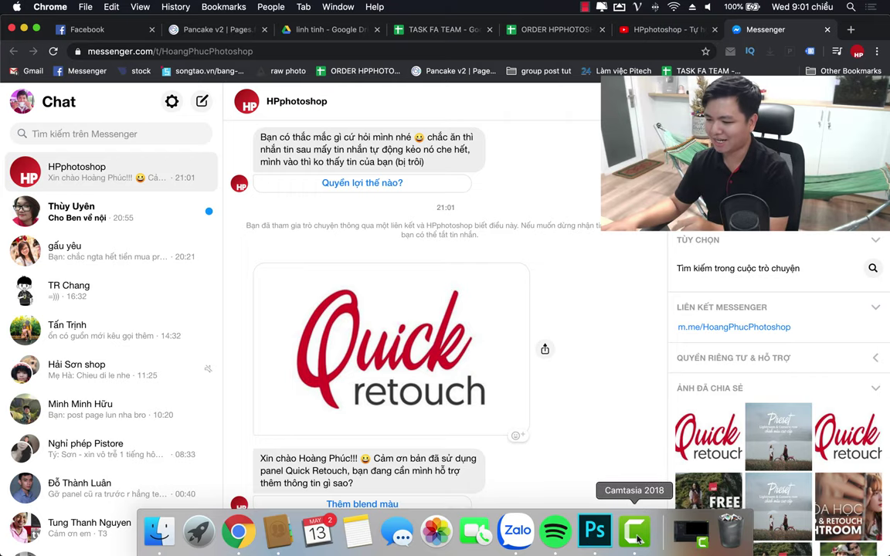
click(595, 531)
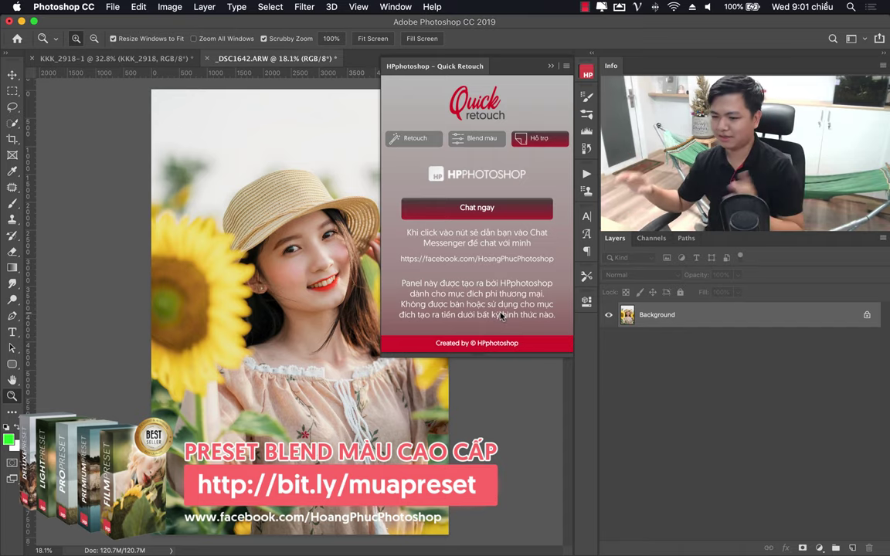
Switch the Quick Retouch panel back to its Retouch tools
click(422, 139)
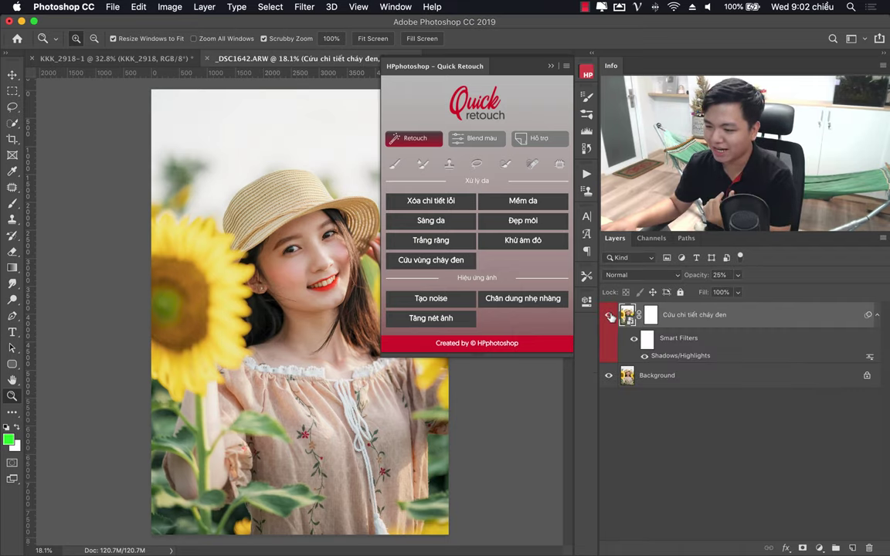
Compare the Cứu chi tiết cháy đen layer on and off, then delete it
click(608, 315)
click(608, 315)
click(609, 315)
click(608, 315)
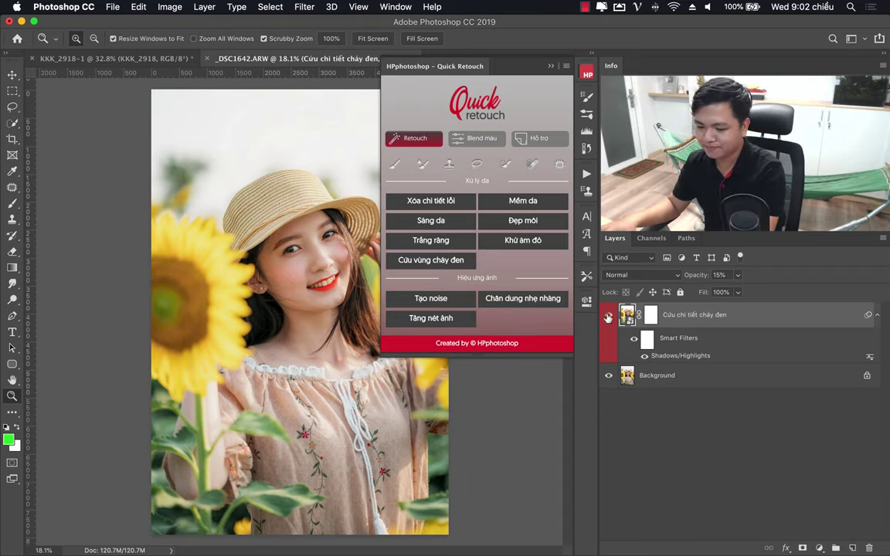
key(Delete)
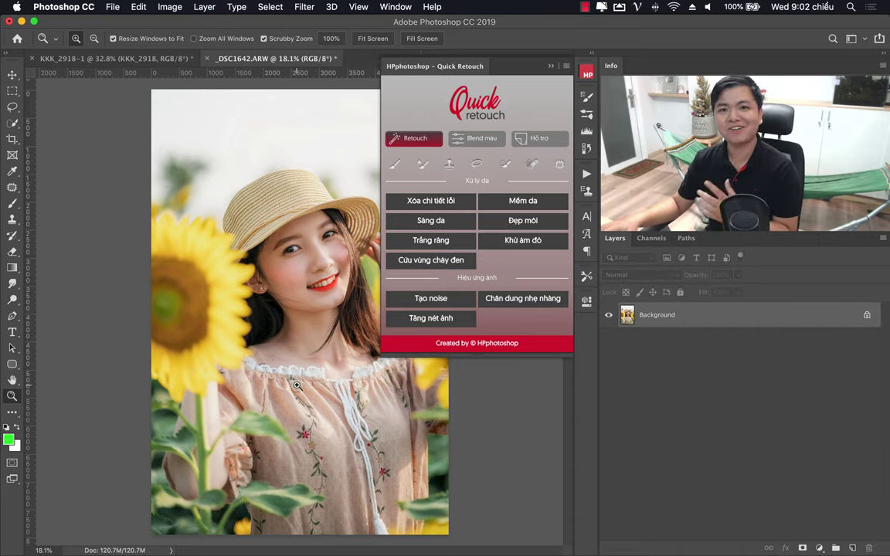